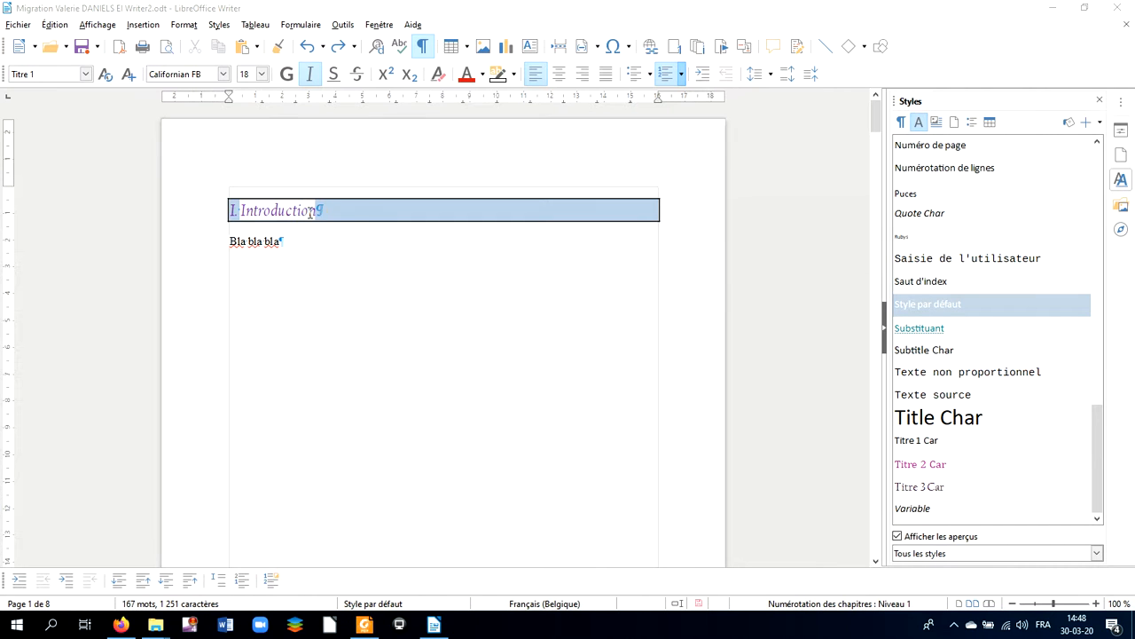
Show the paragraph styles and remove the highlighting from the heading text "Introduction" by choosing Aucun remplissage
click(353, 215)
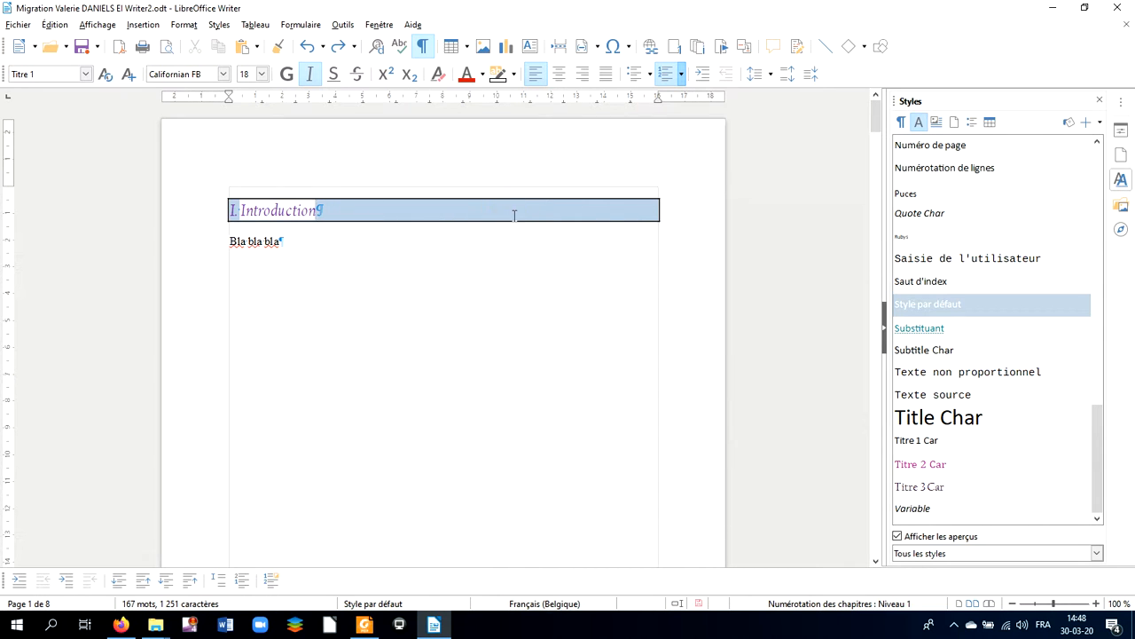
click(901, 123)
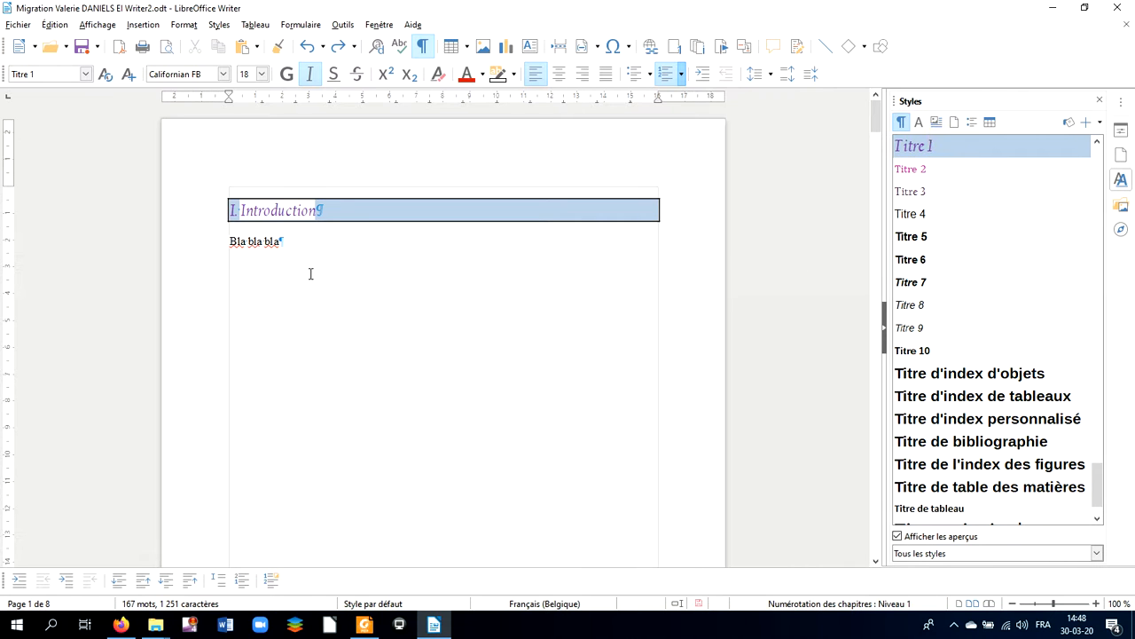
click(302, 211)
triple_click(287, 209)
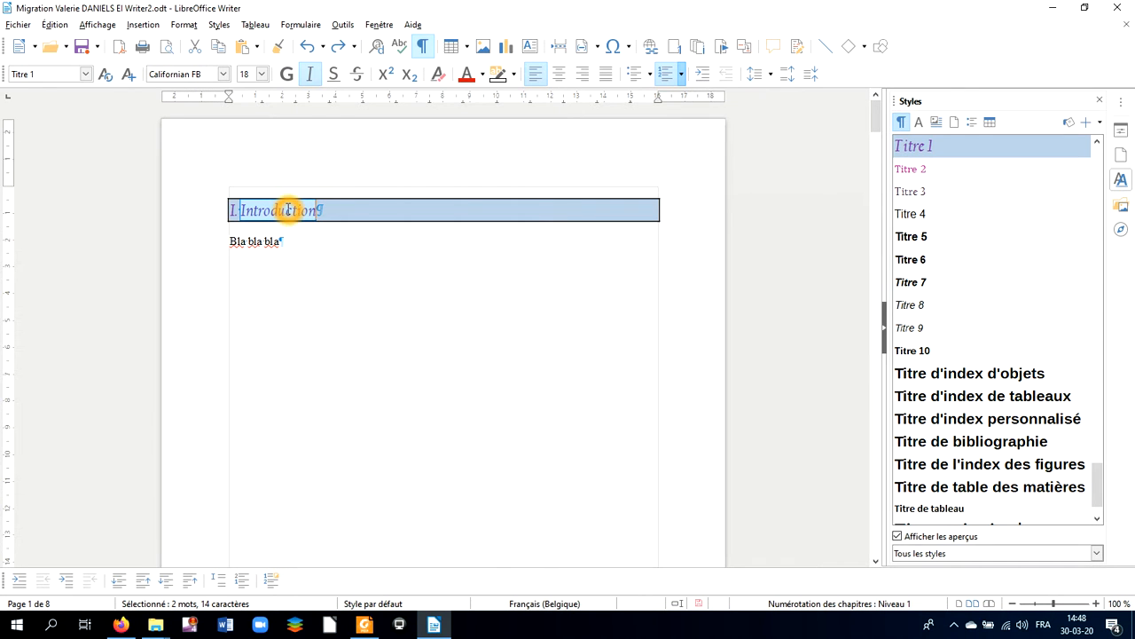
click(507, 76)
click(518, 73)
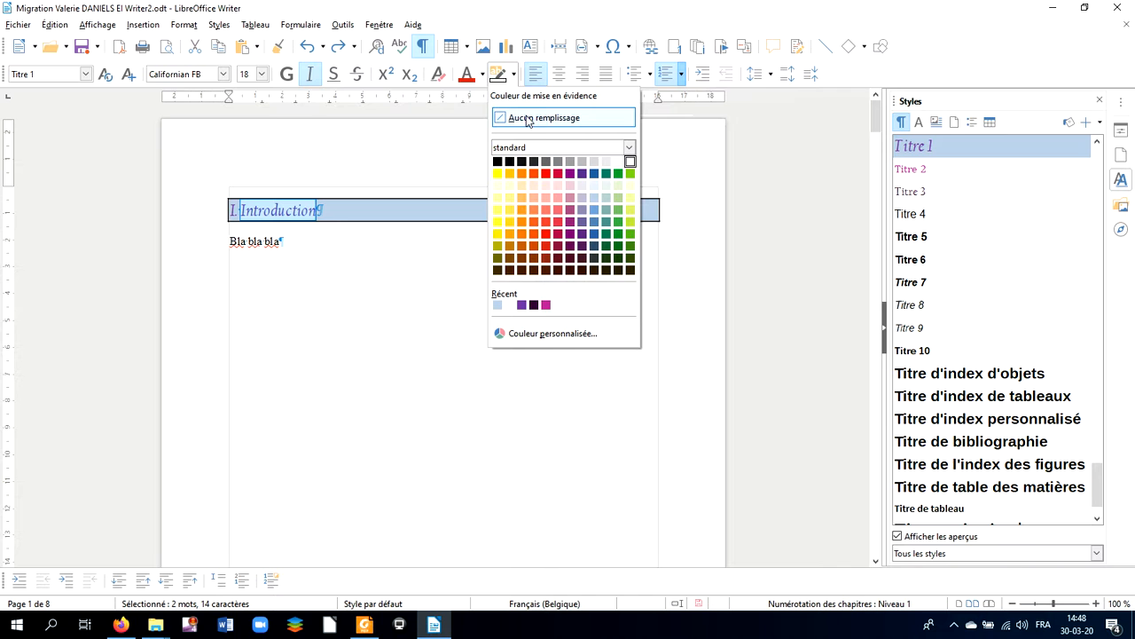
click(526, 113)
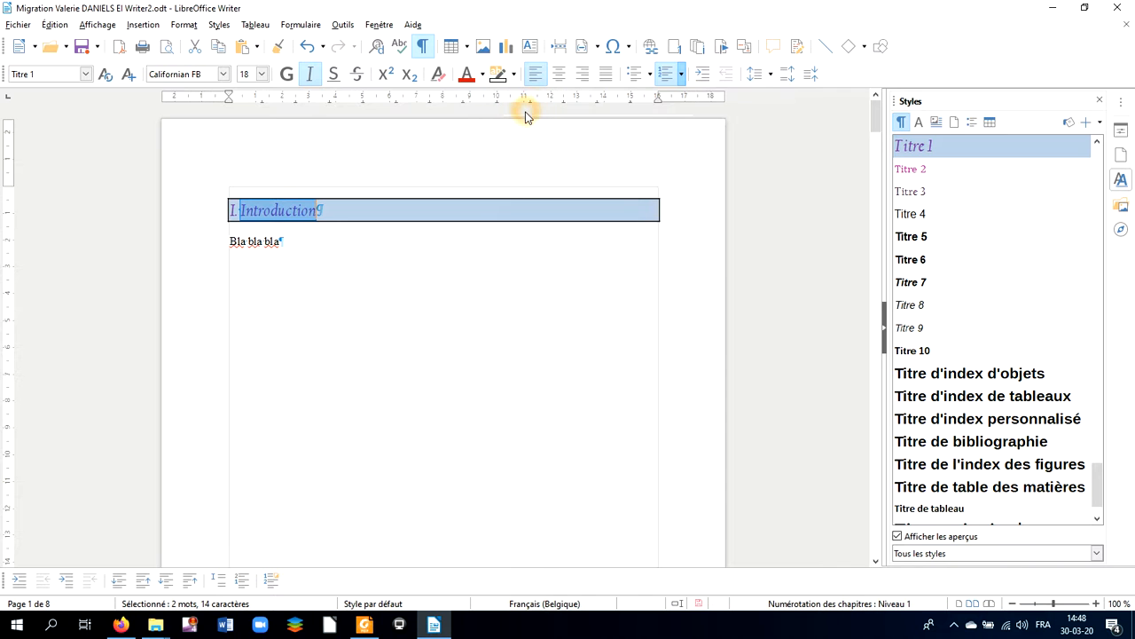
click(461, 199)
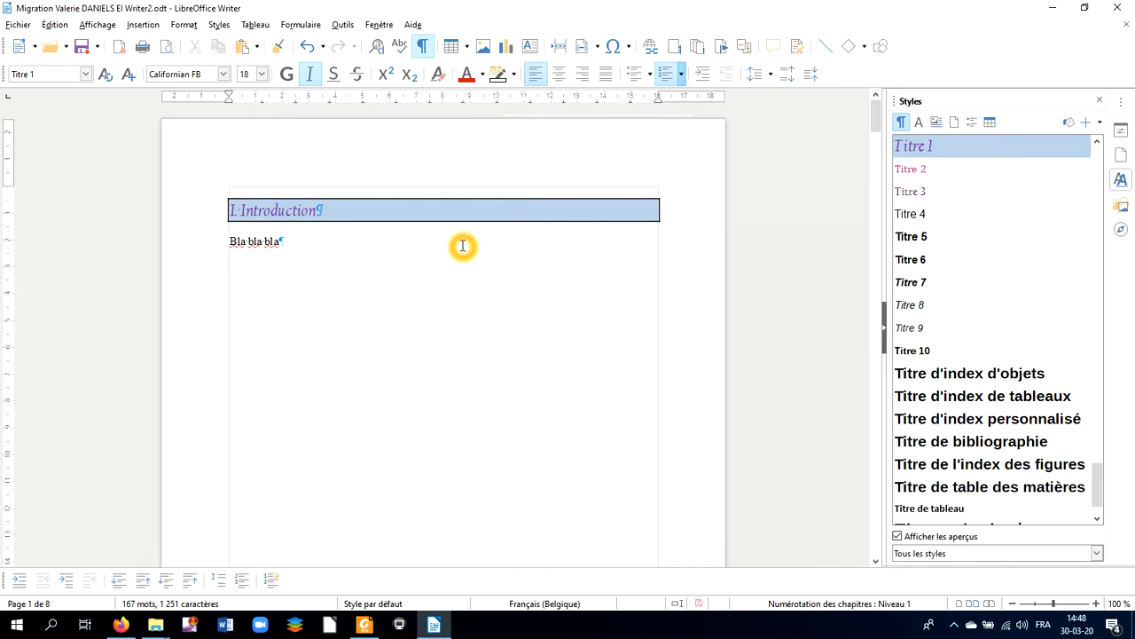
Remove the highlighting from the heading text "Partie théorique" on page 2
scroll(462, 246, down, 10)
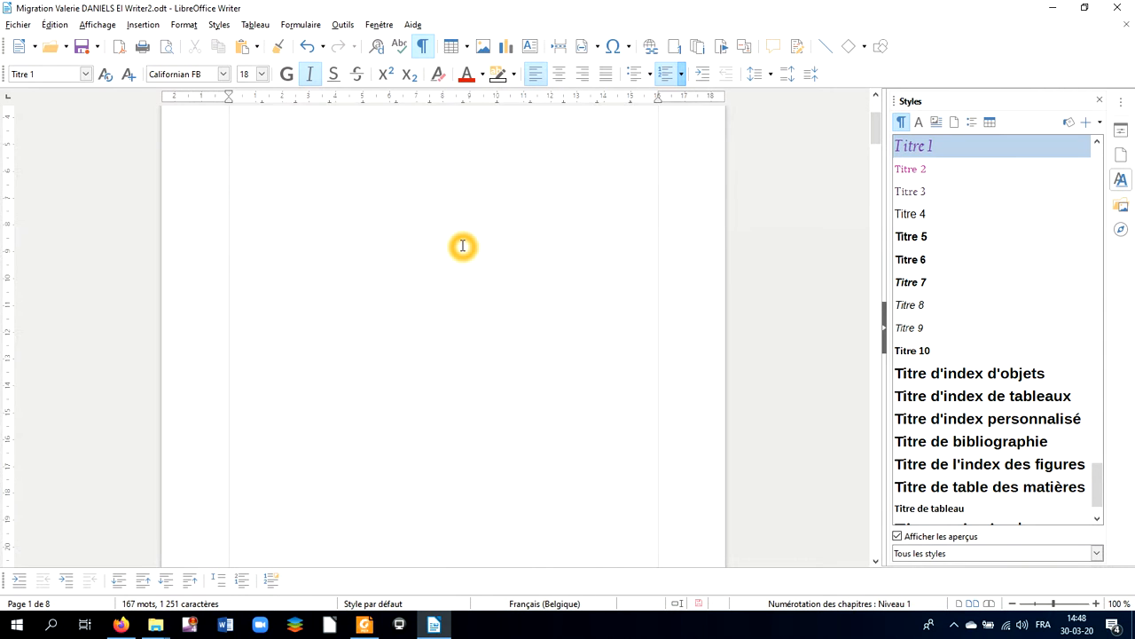
click(300, 270)
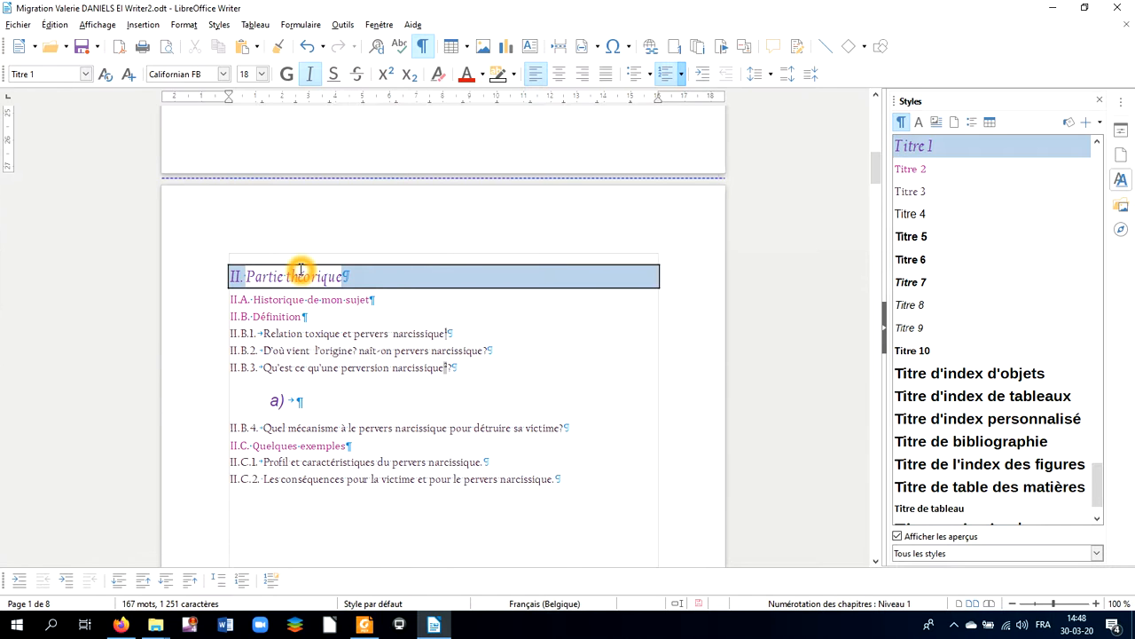
double_click(301, 269)
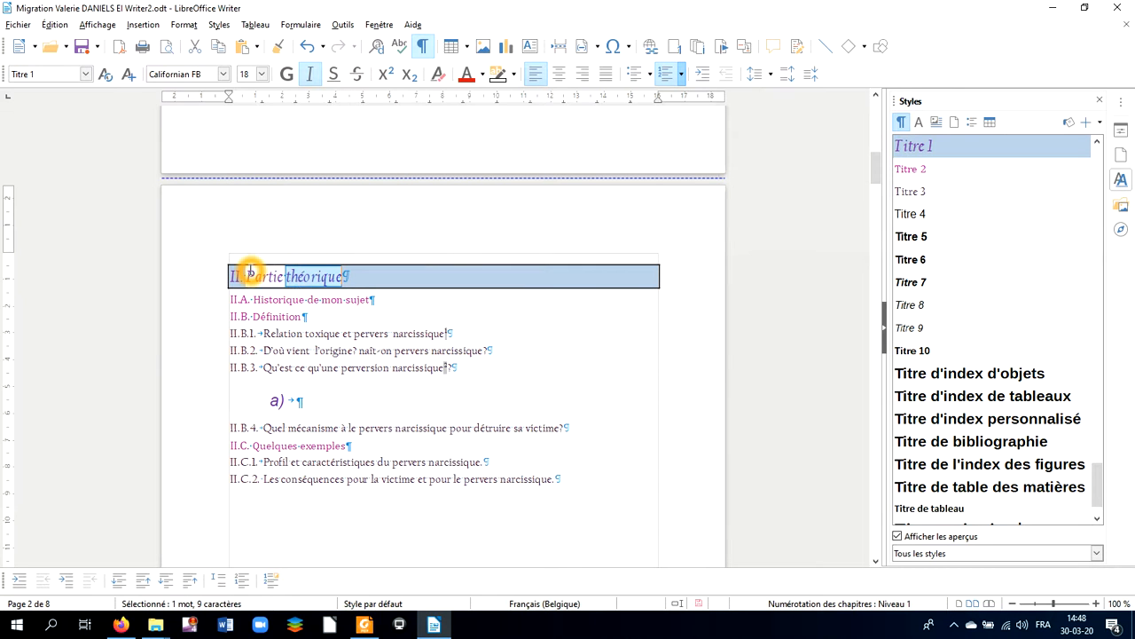
drag(246, 273, 353, 280)
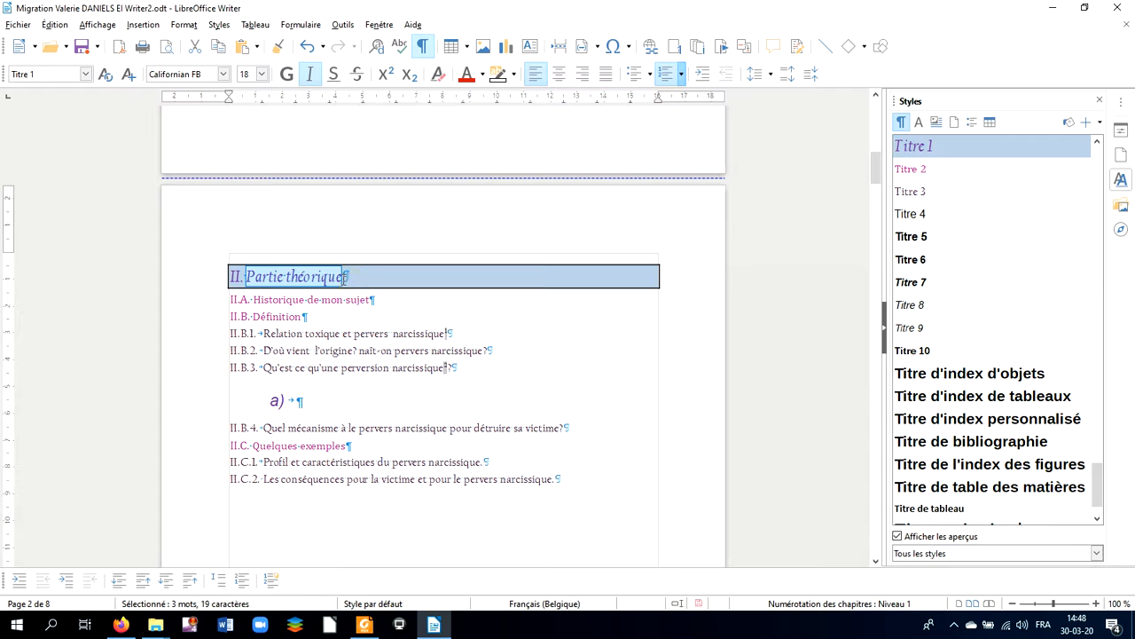
click(490, 77)
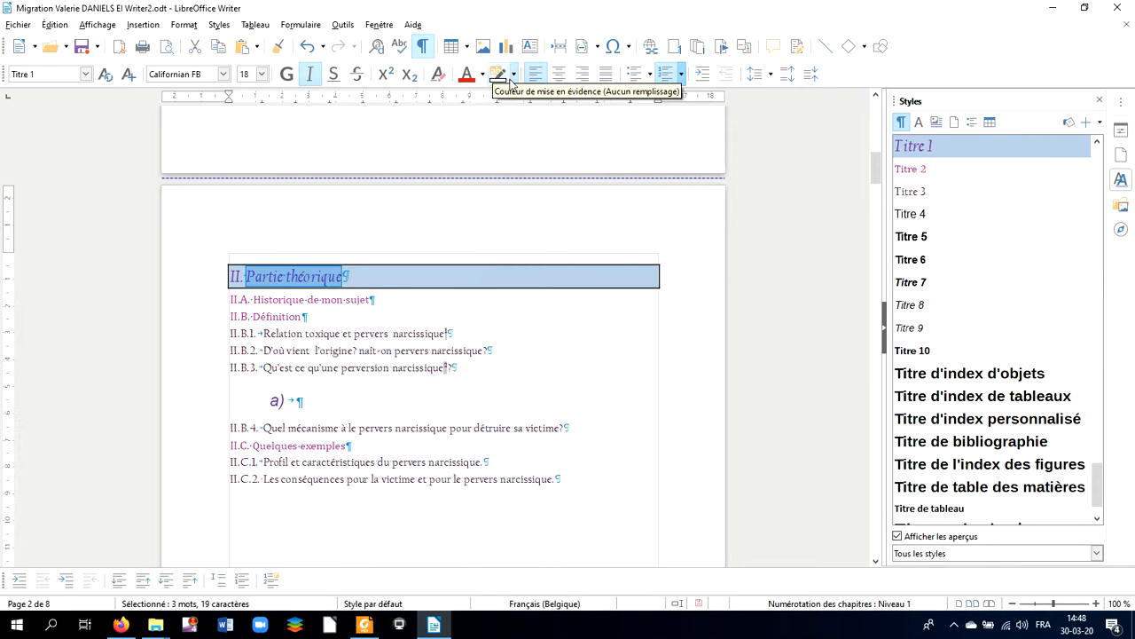
click(444, 279)
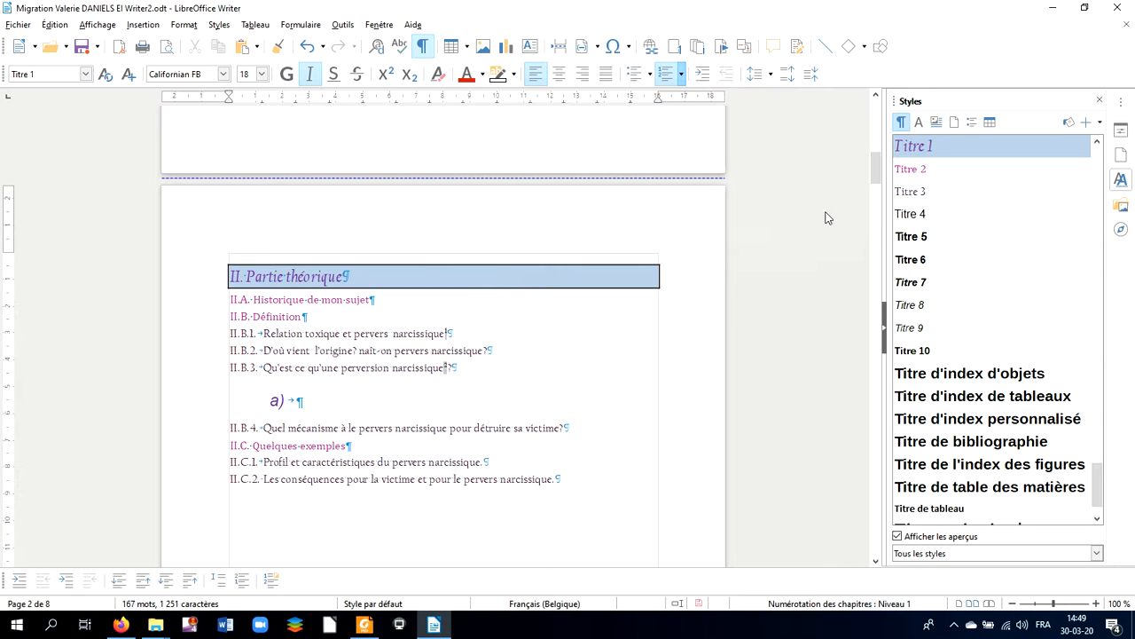
Modify the Titre 1 paragraph style so that it no longer inserts a page break before the heading
drag(877, 165, 879, 187)
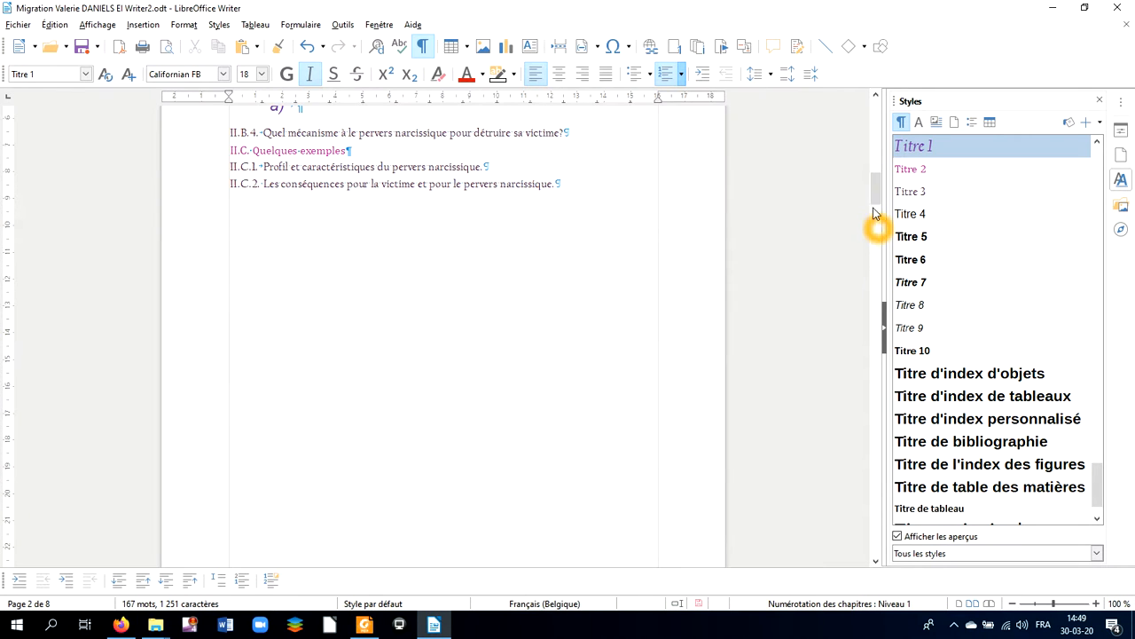
drag(874, 182, 874, 180)
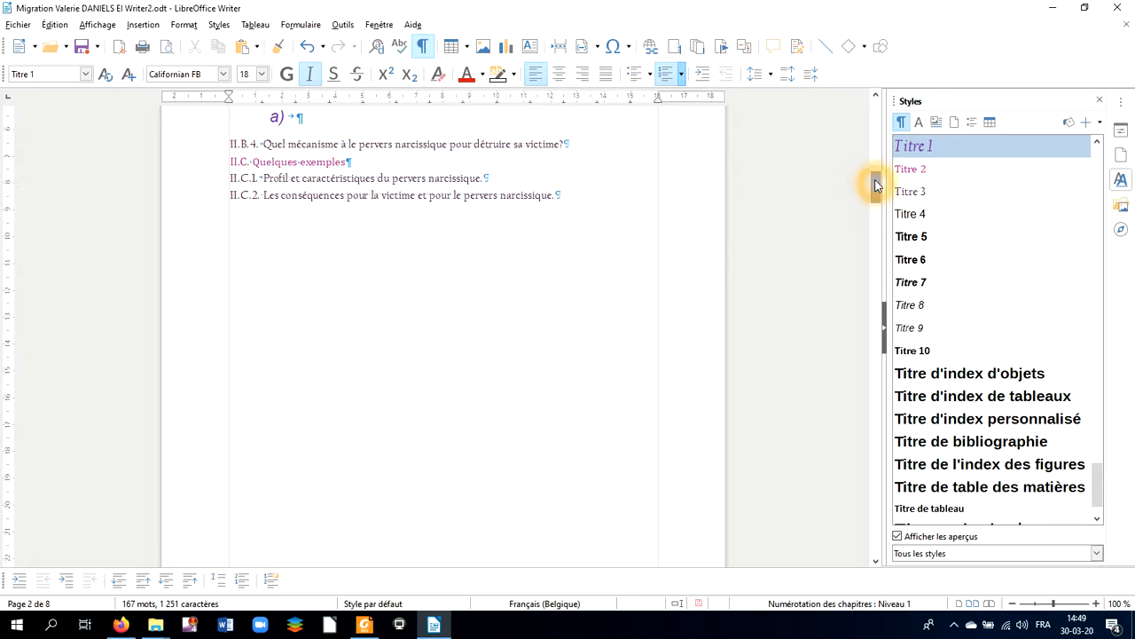
click(755, 259)
scroll(755, 263, up, 5)
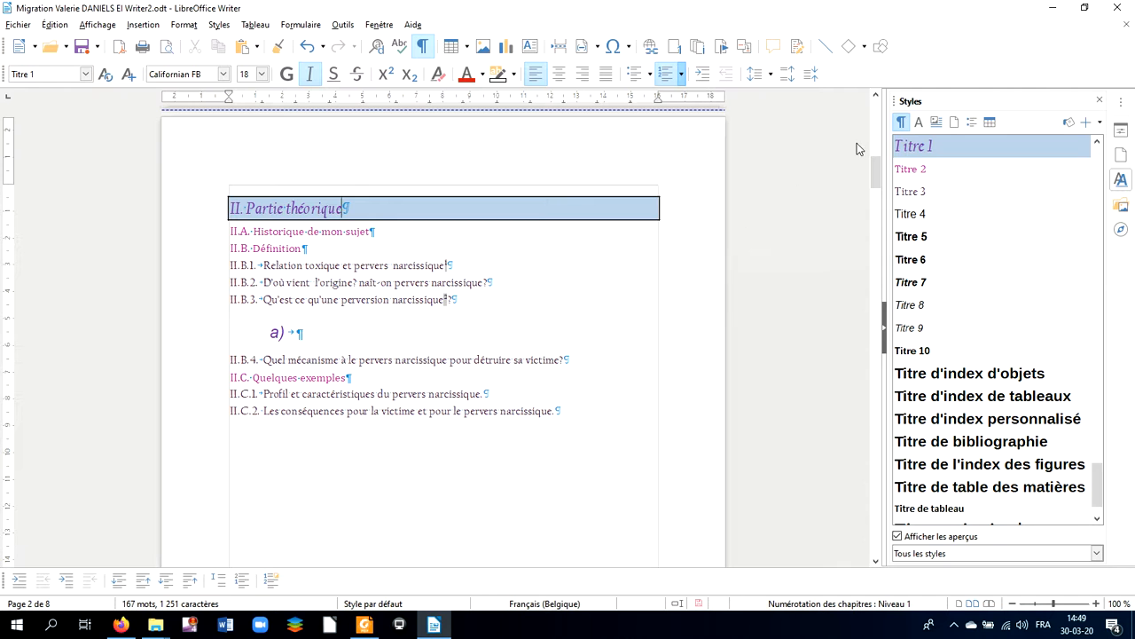
click(918, 148)
right_click(932, 151)
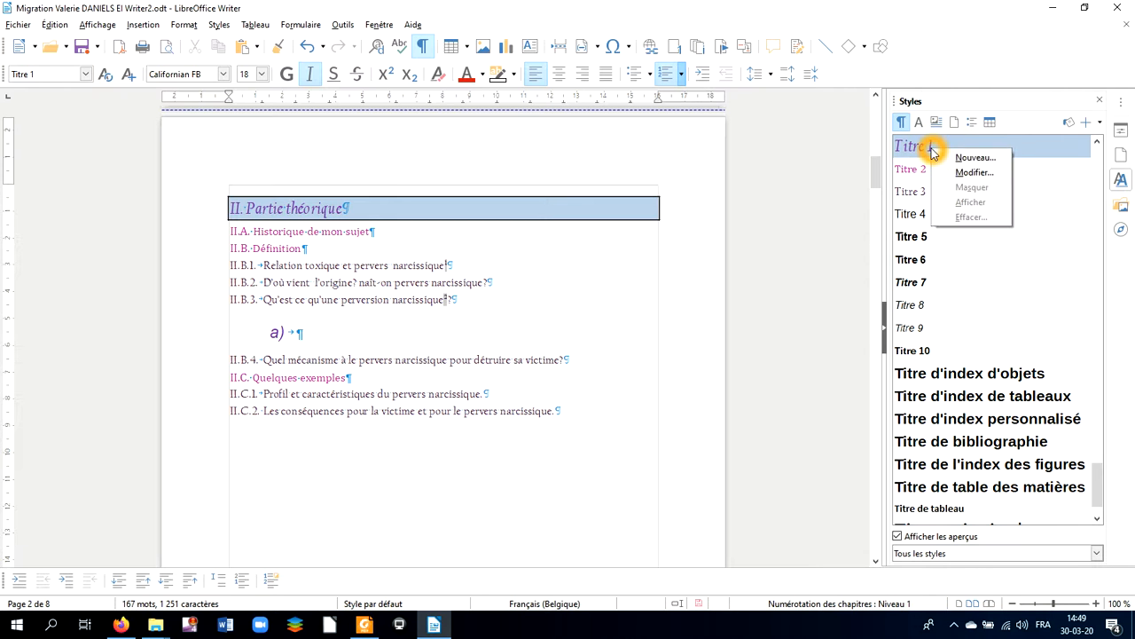
click(963, 174)
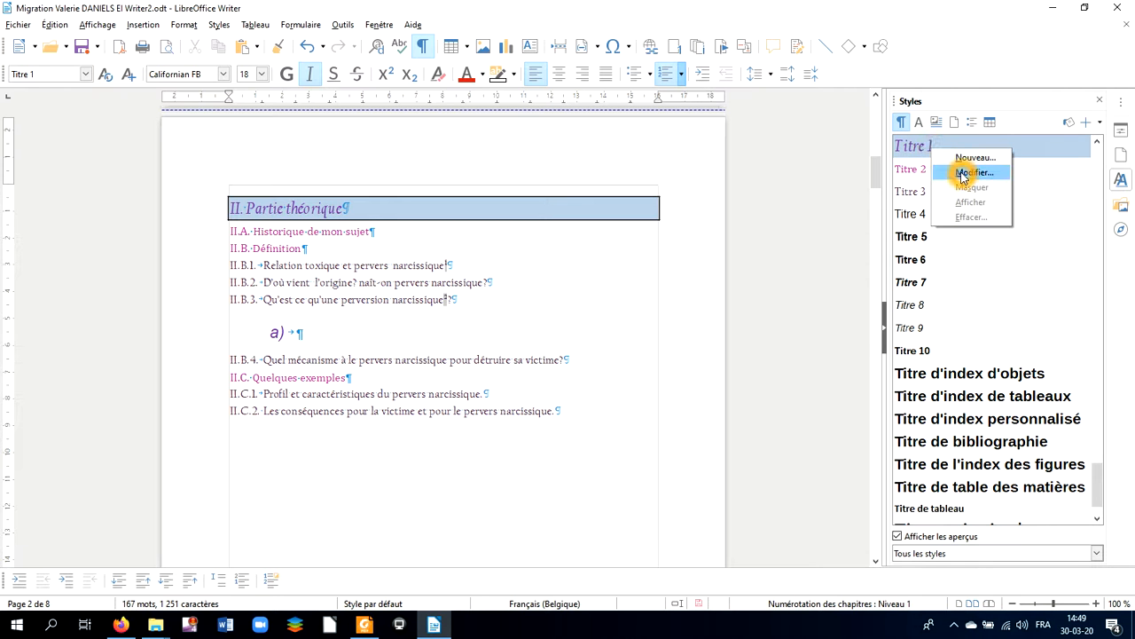
click(962, 175)
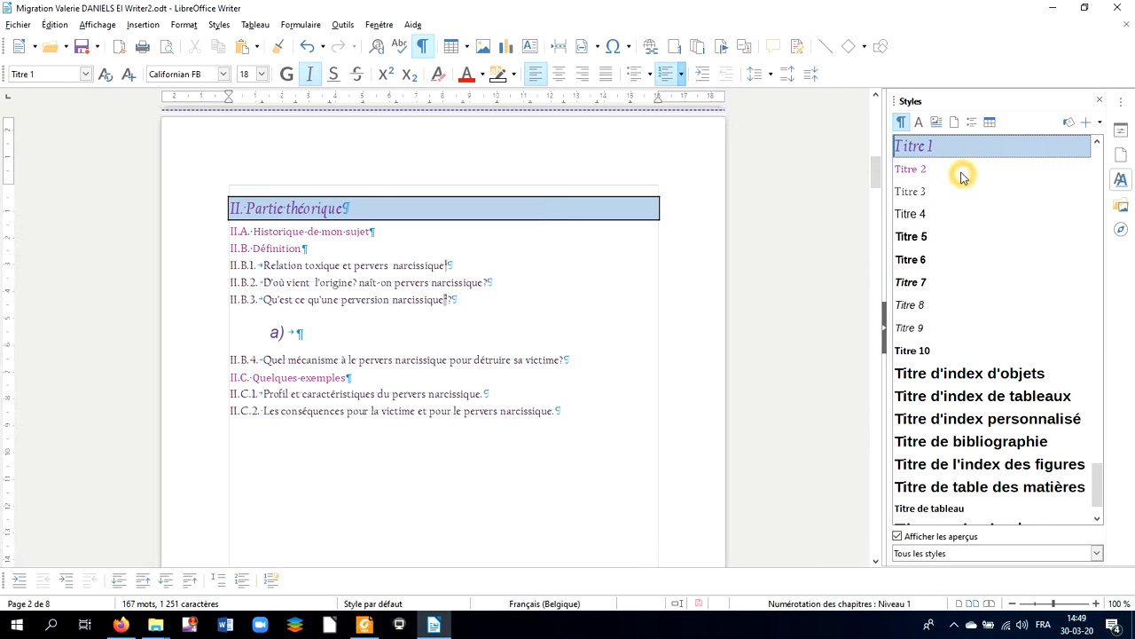
click(534, 216)
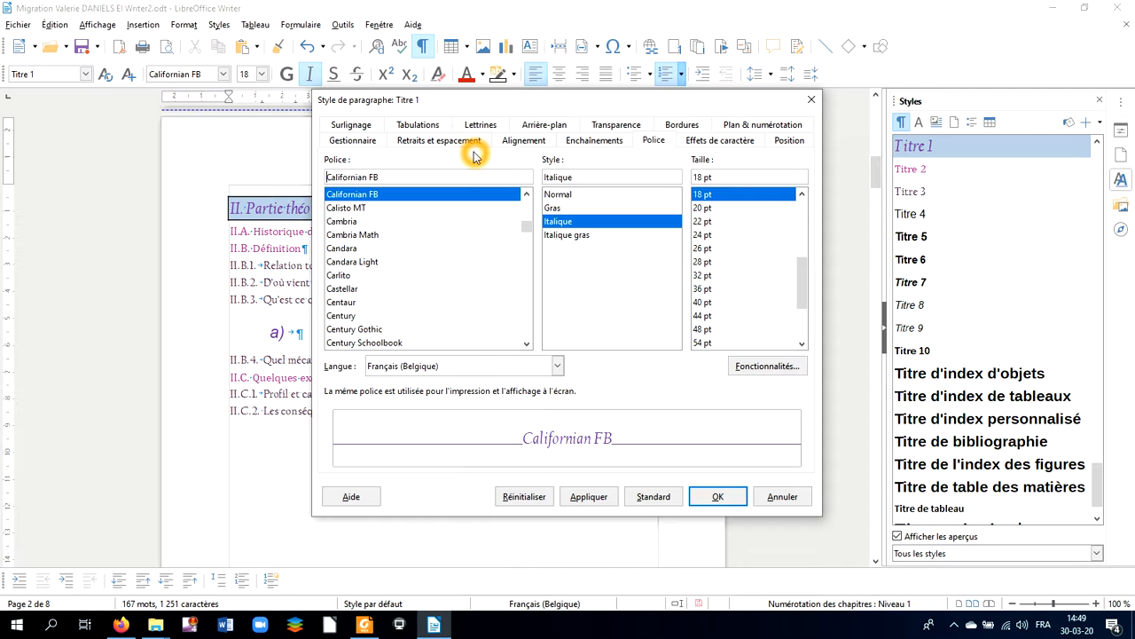
click(580, 141)
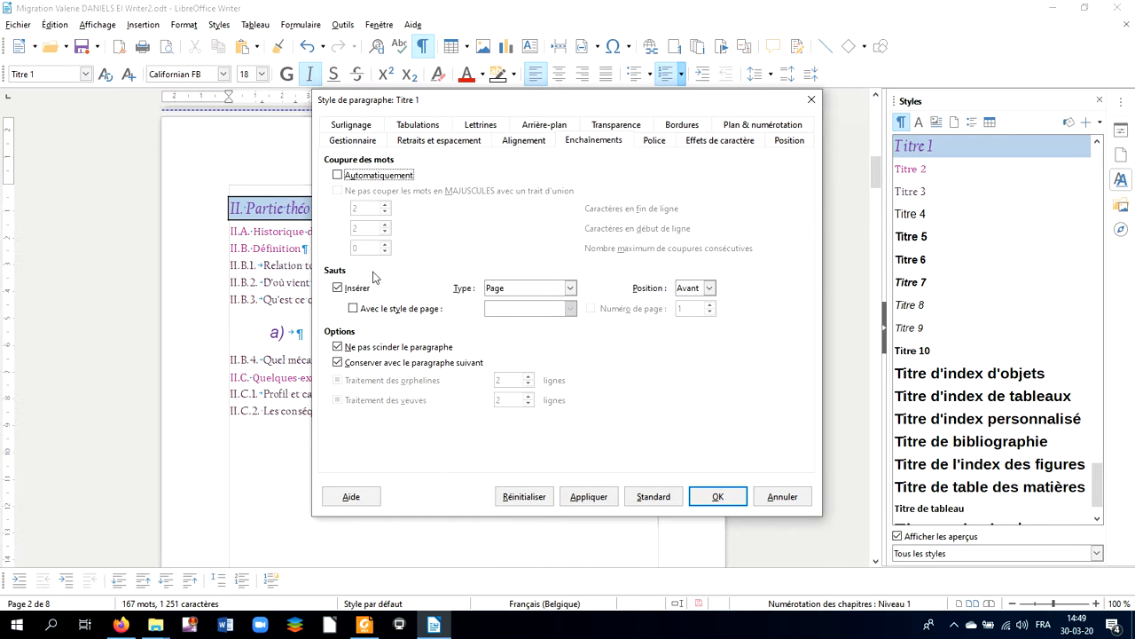
click(337, 288)
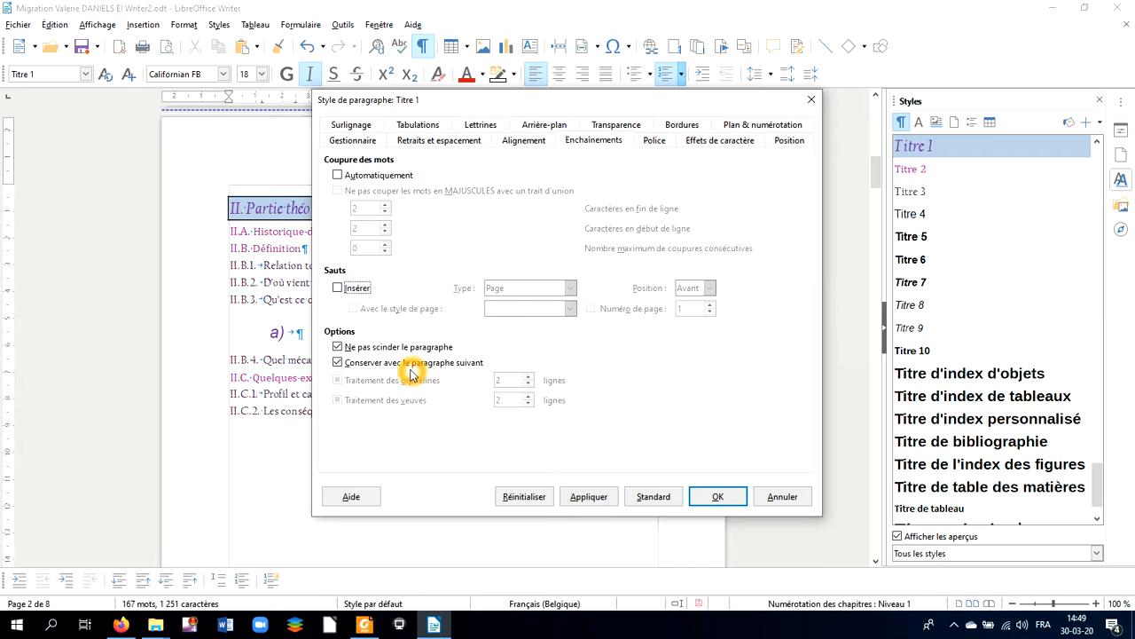
click(717, 497)
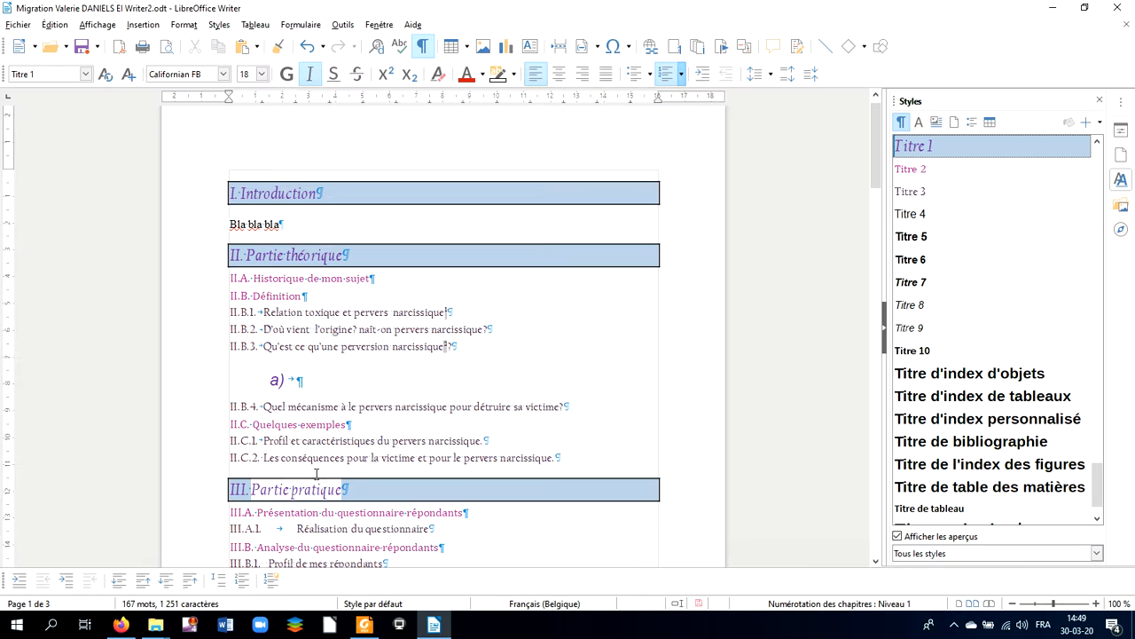
Remove the highlighting from the heading text "Partie pratique" by choosing Aucun remplissage
click(256, 490)
drag(256, 490, 354, 480)
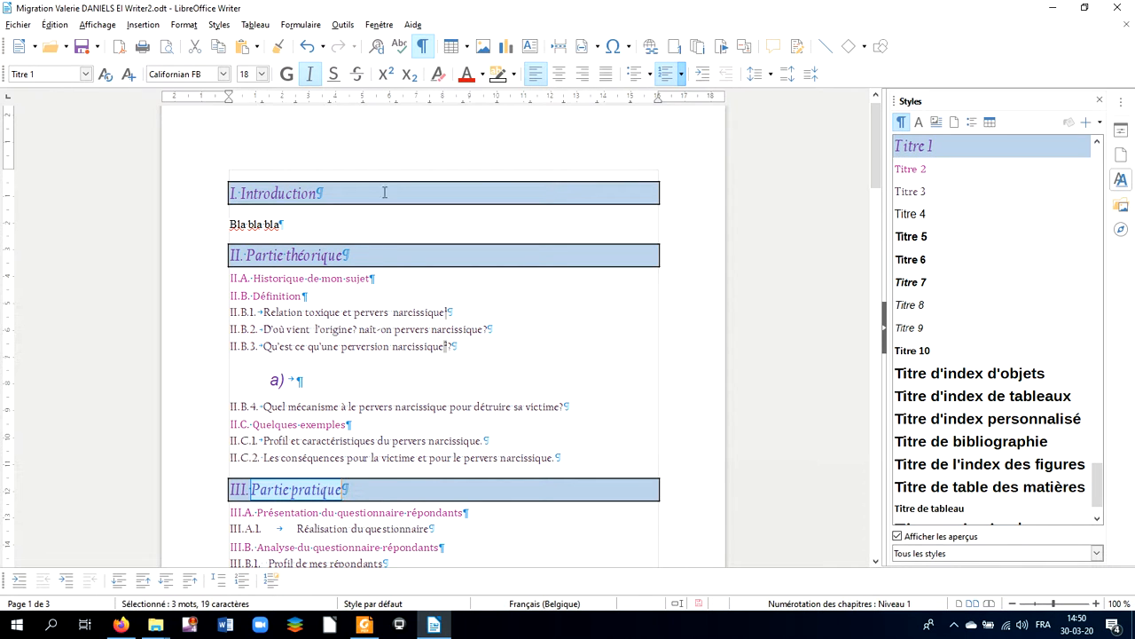
click(494, 79)
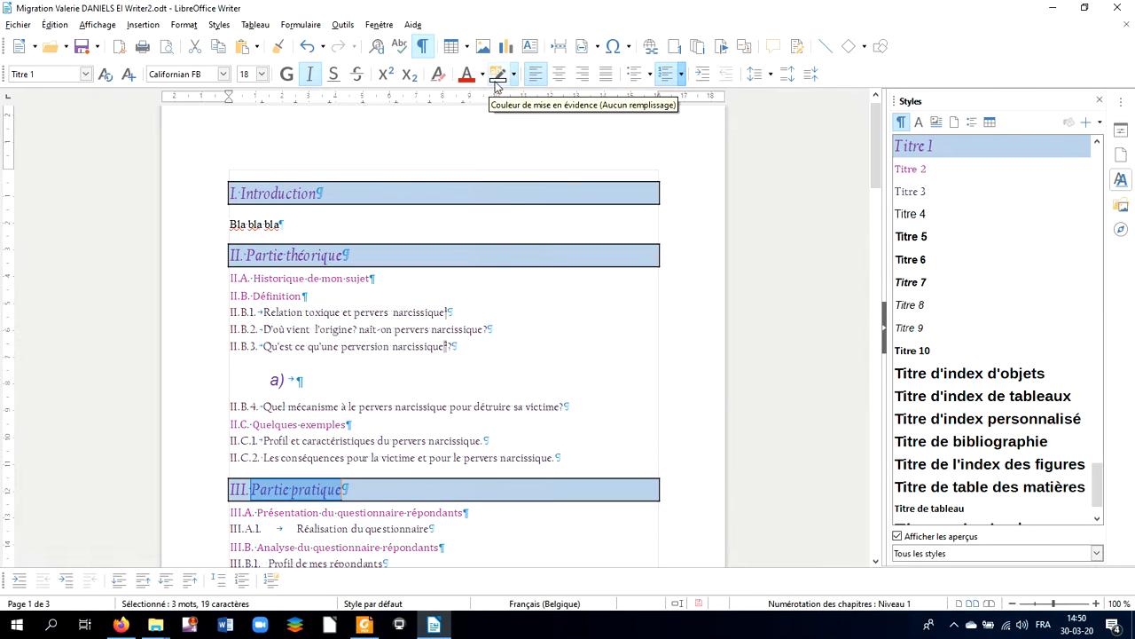
click(513, 75)
click(519, 117)
click(403, 305)
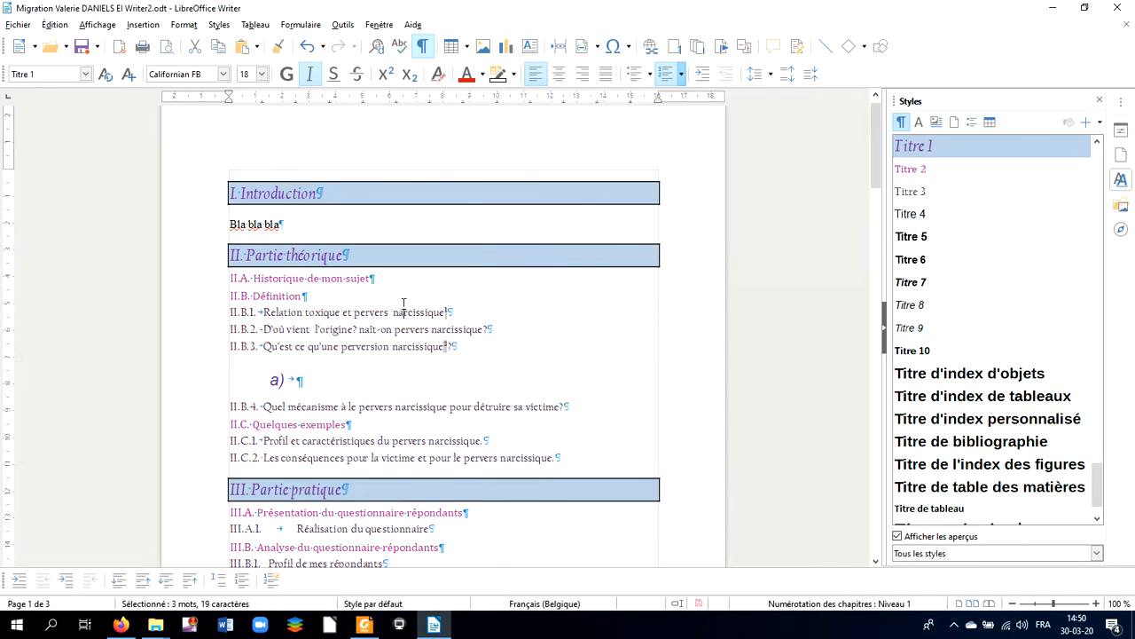
Enter the sample text "Khdofigoe" in the empty level-4 heading a) under II.B.3
click(335, 387)
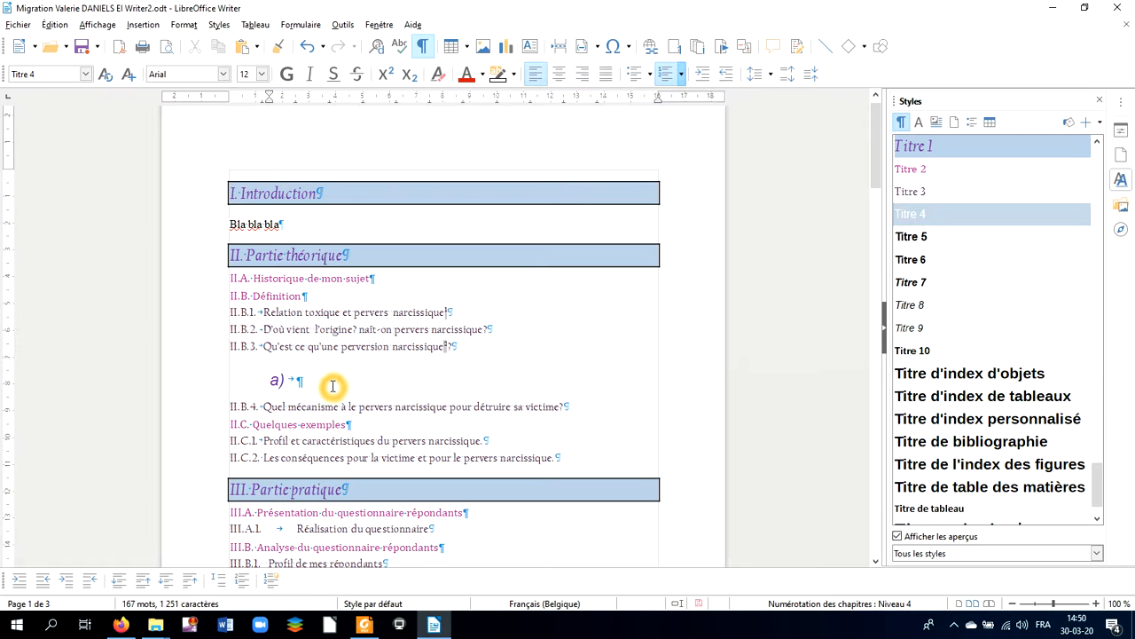
click(328, 379)
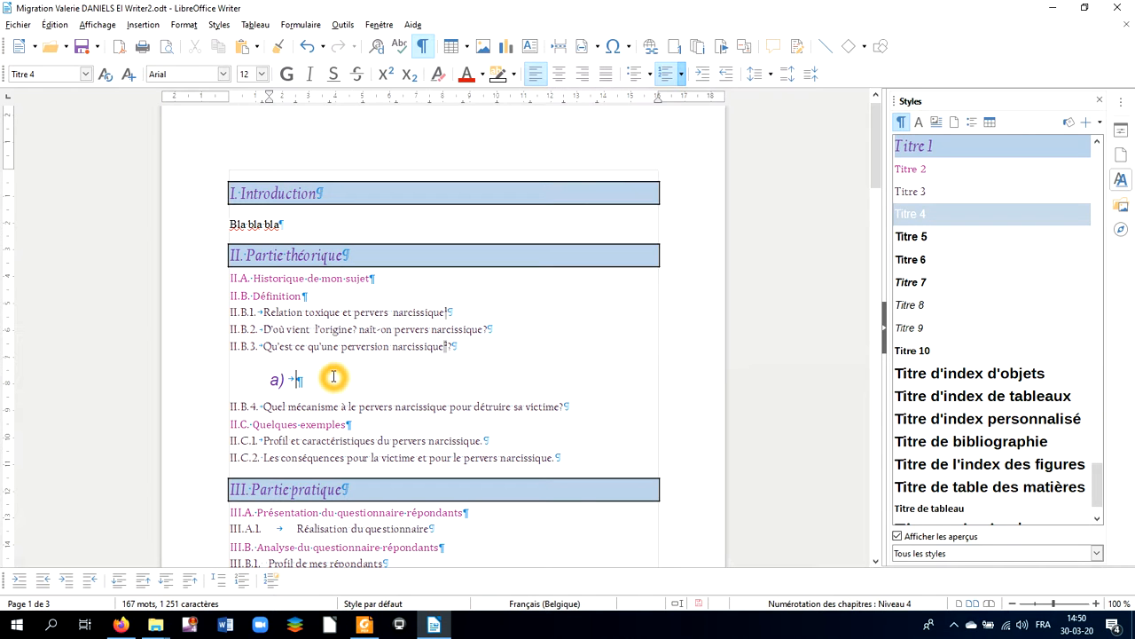
click(334, 383)
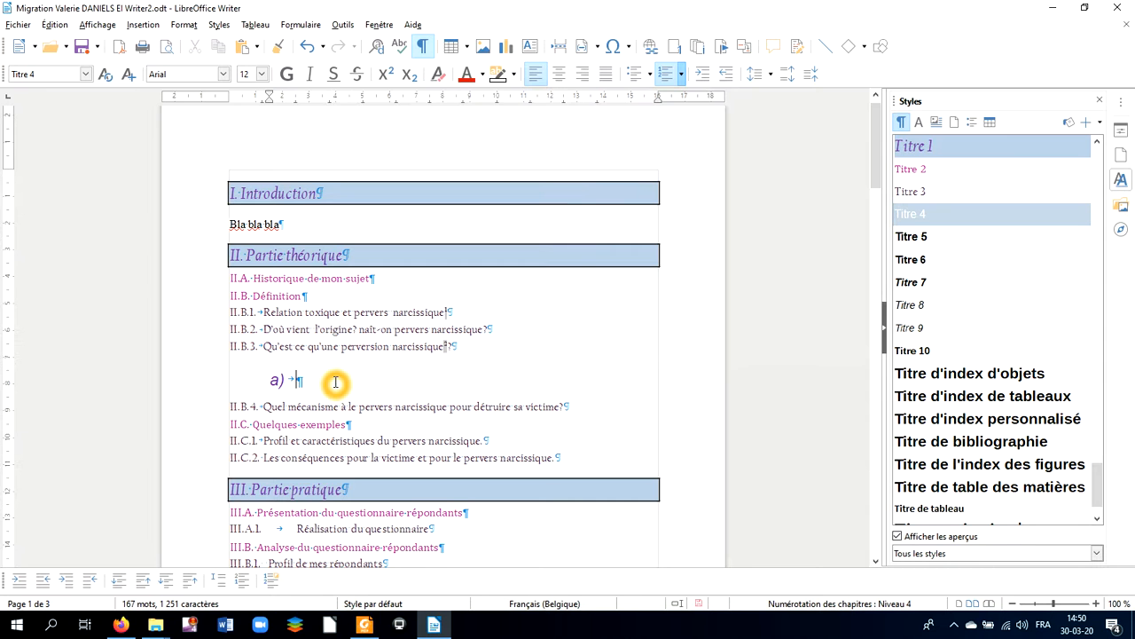
text(Khdoncoe)
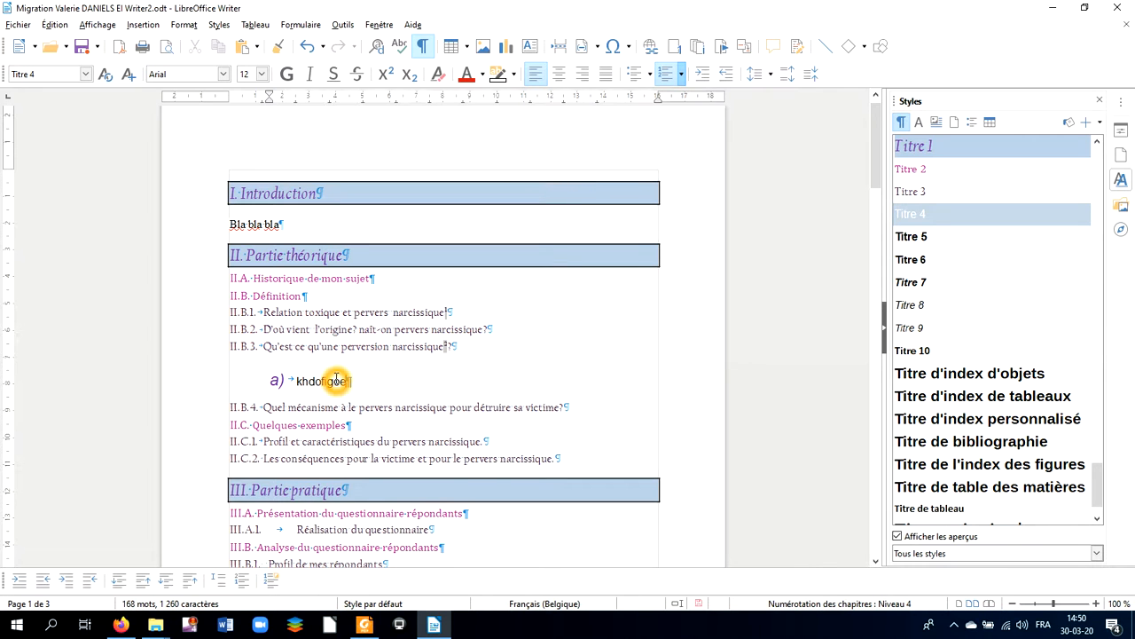
Add a second Titre 4 heading below heading a) with the sample text "flf"
key(Return)
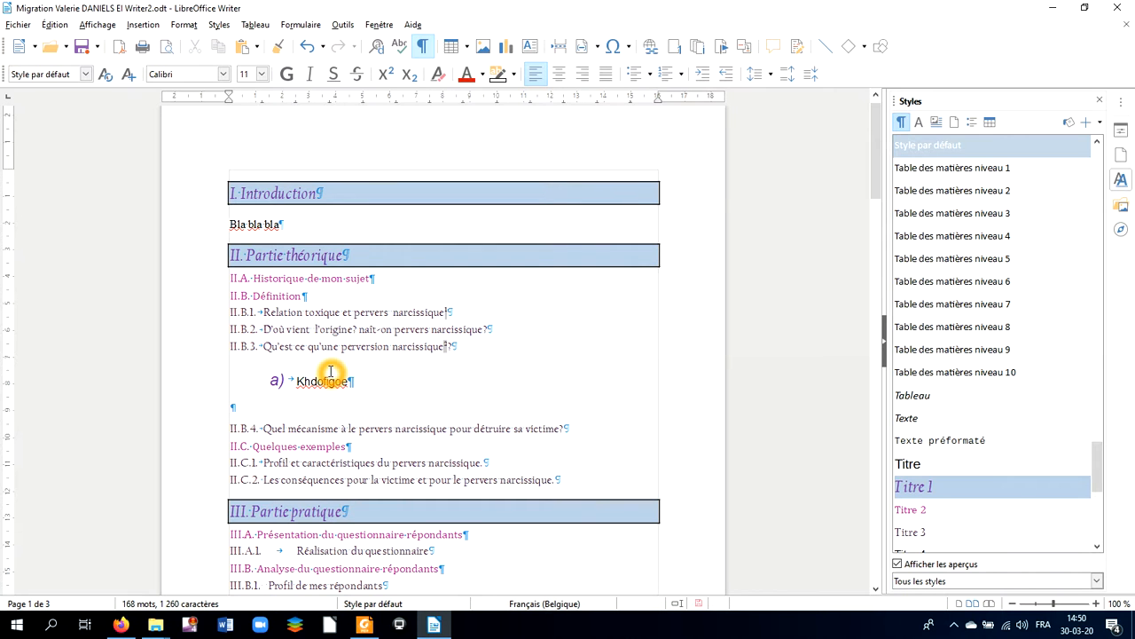
key(ctrl+4)
text(fif)
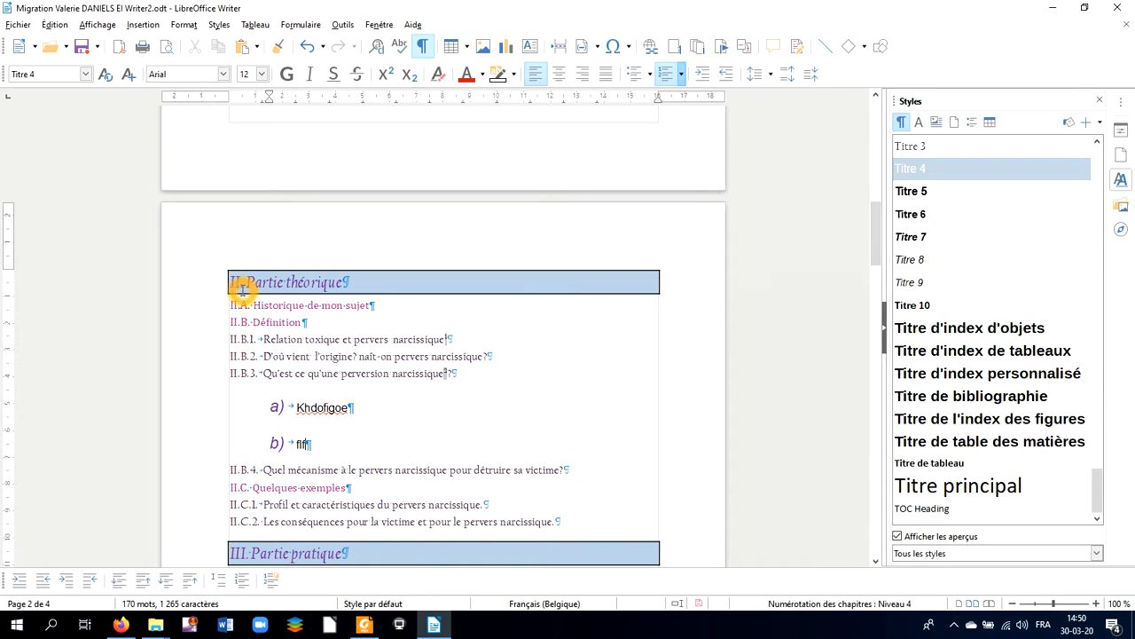
Insert an empty Titre 2 heading directly after the heading "Définition"
click(330, 324)
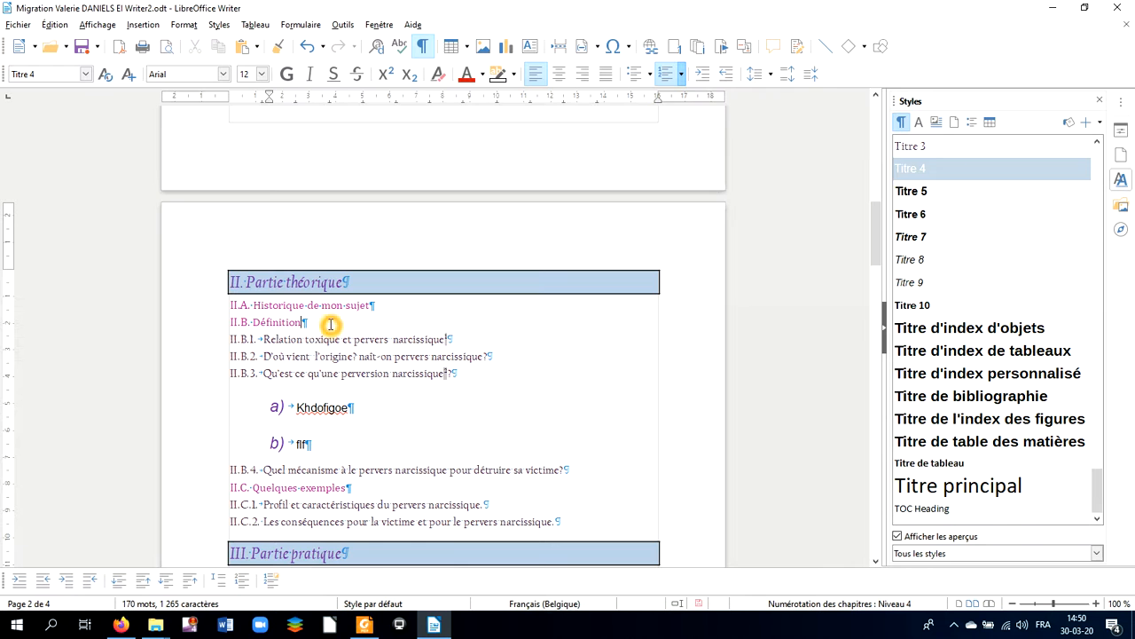
key(Return)
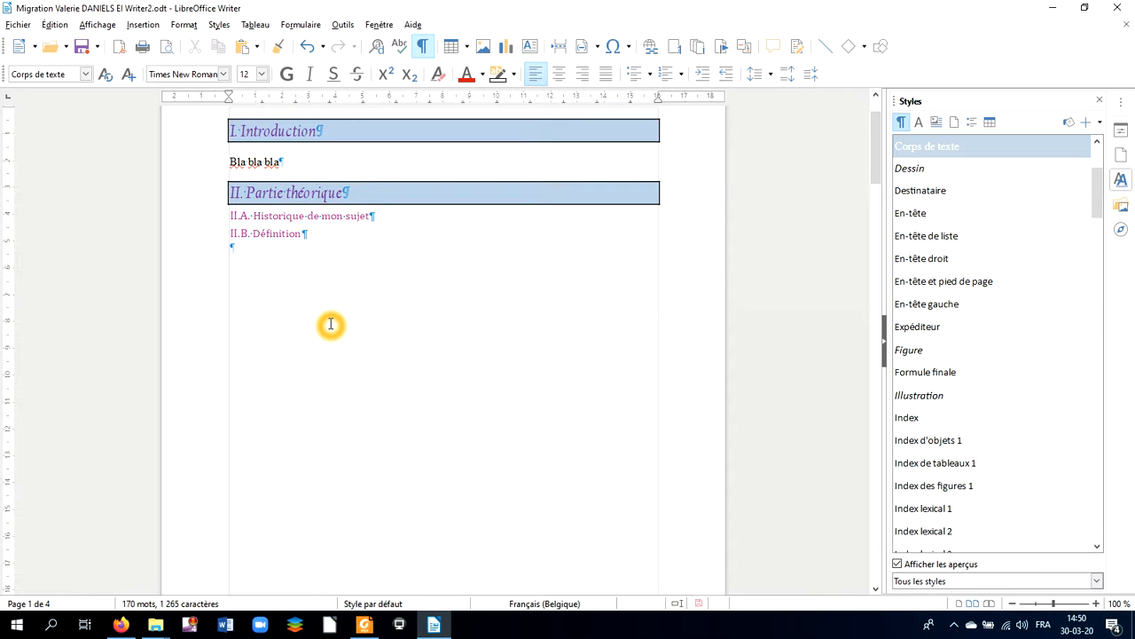
text(II.C.)
key(ctrl+2)
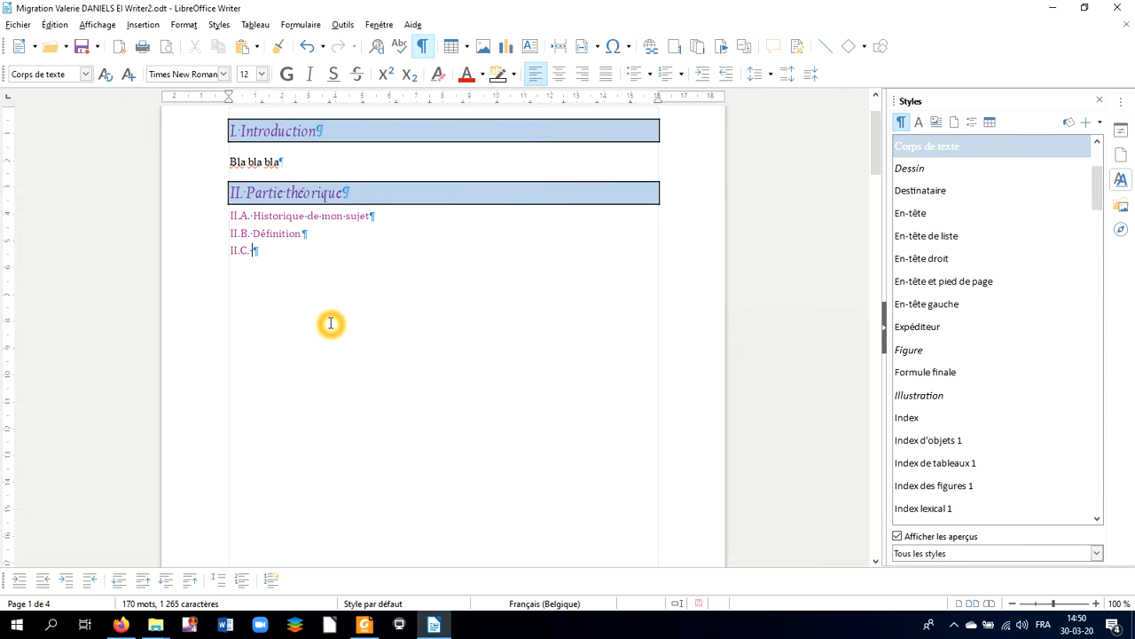
scroll(331, 323, down, 10)
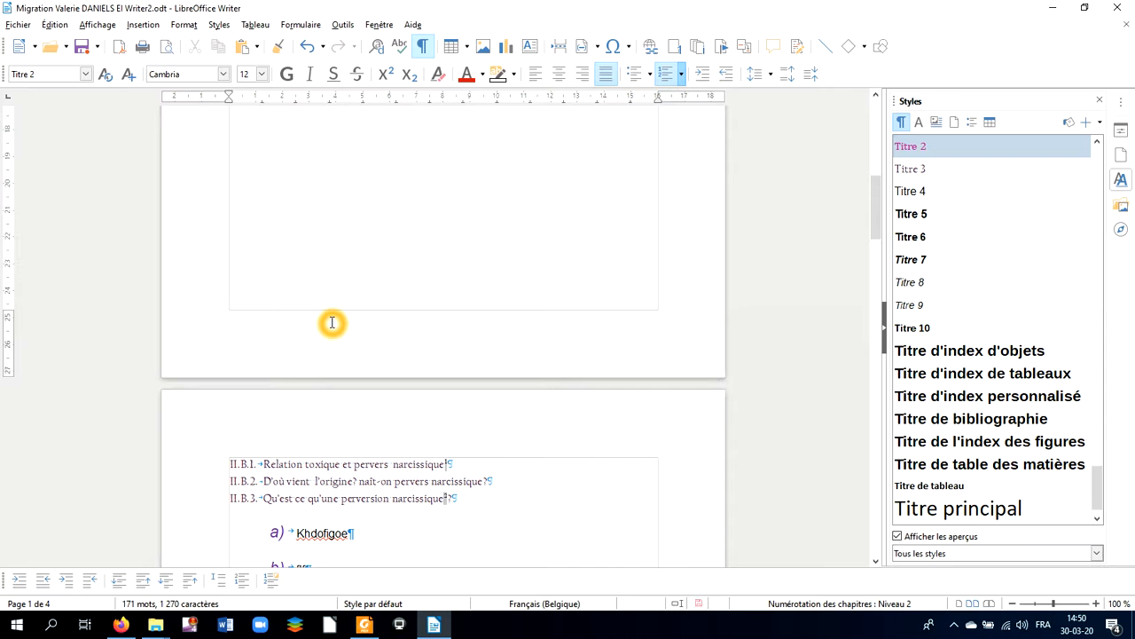
Remove the empty Titre 2 heading after "Définition" by undoing its insertion
key(BackSpace)
key(BackSpace)
key(BackSpace)
key(BackSpace)
key(BackSpace)
key(BackSpace)
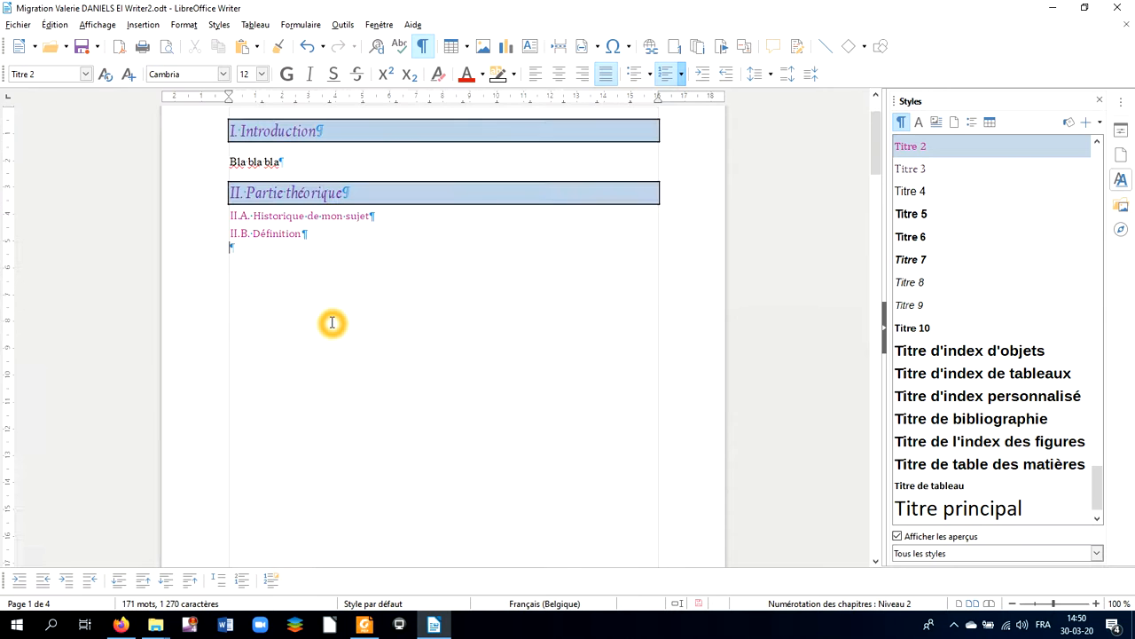
key(ctrl+2)
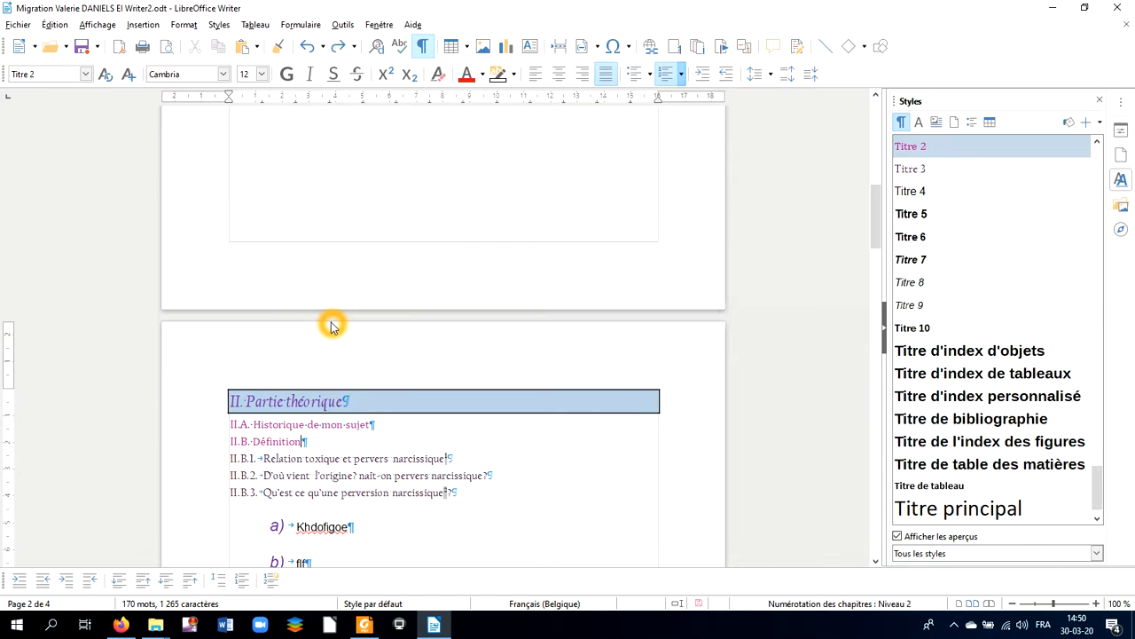
Append "ghht" to the text of level-4 heading b) under II.B.3
scroll(325, 411, down, 3)
click(329, 460)
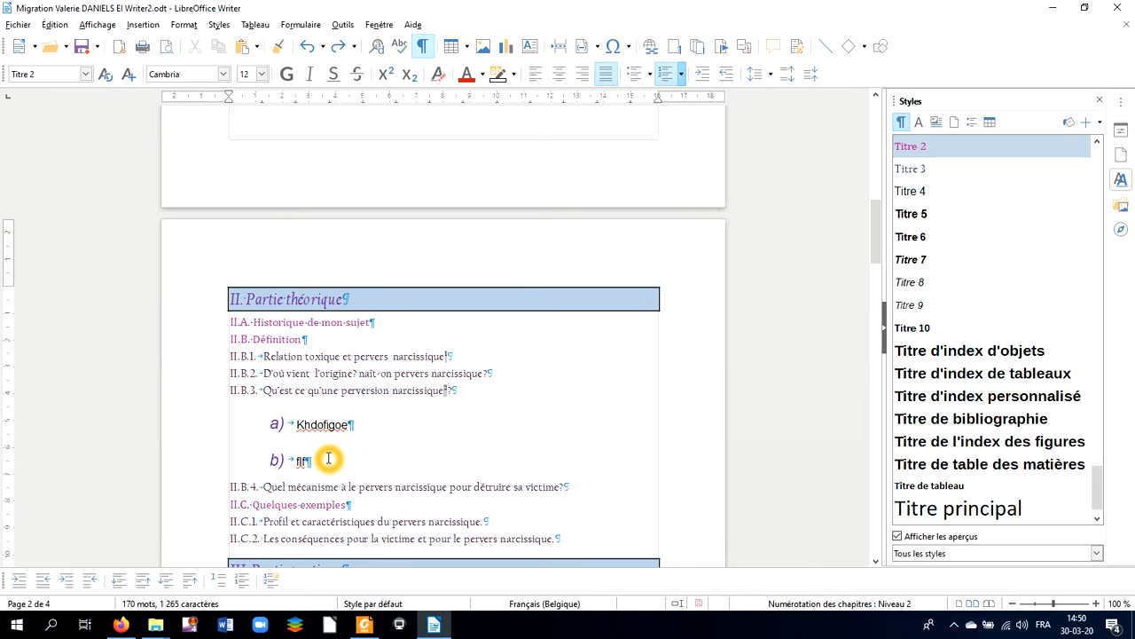
text(ghht)
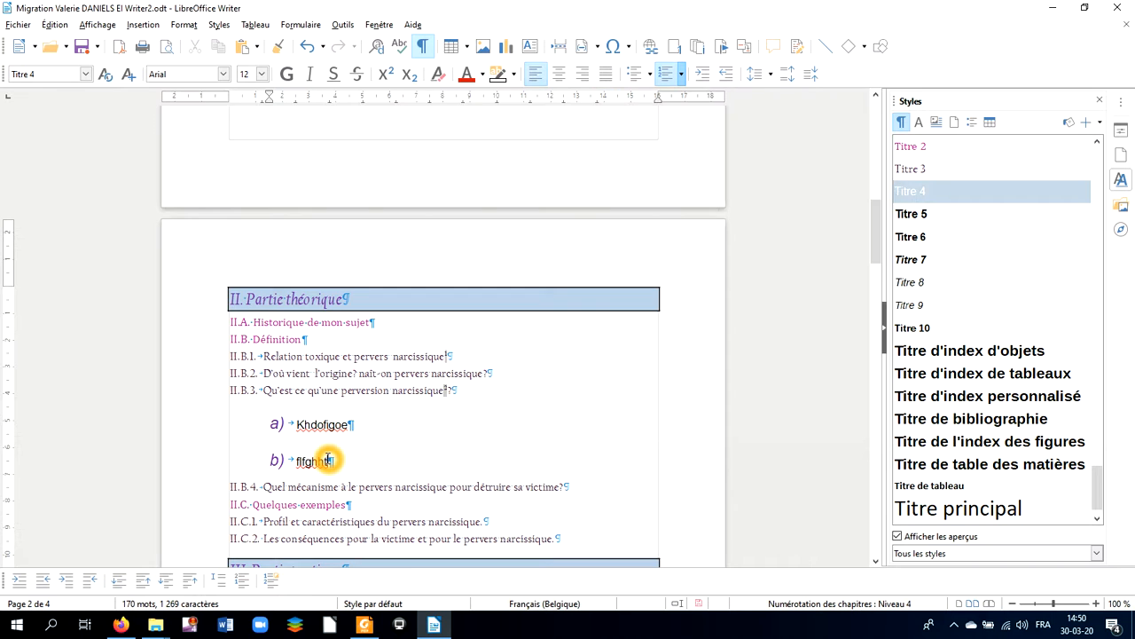
Show the character styles list for working on the numbering of the level-4 headings
click(277, 426)
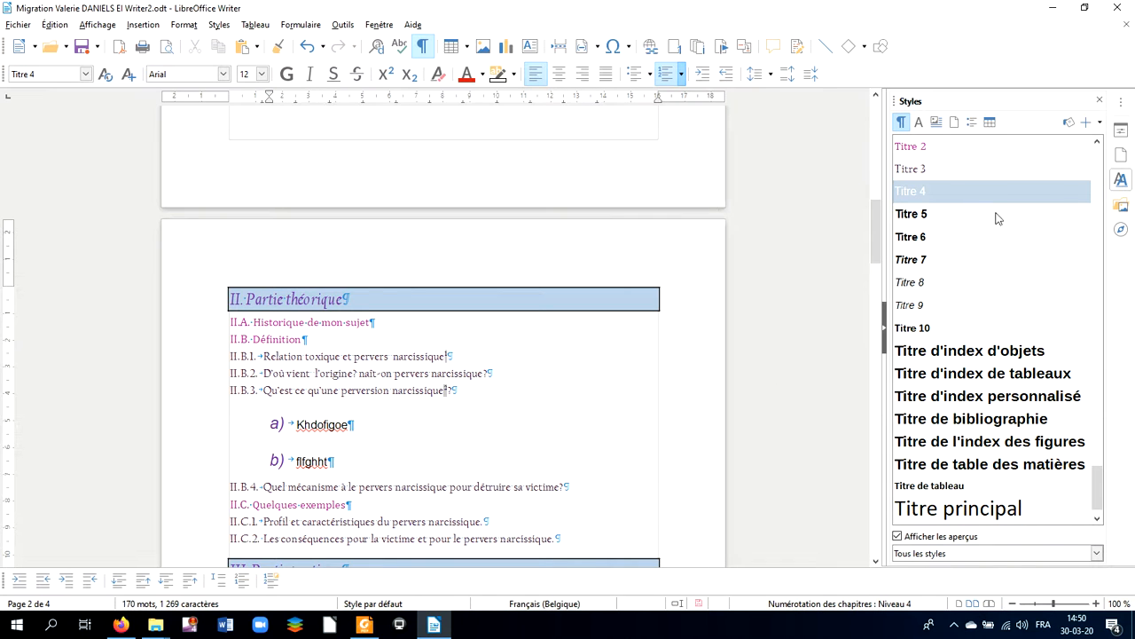
click(919, 123)
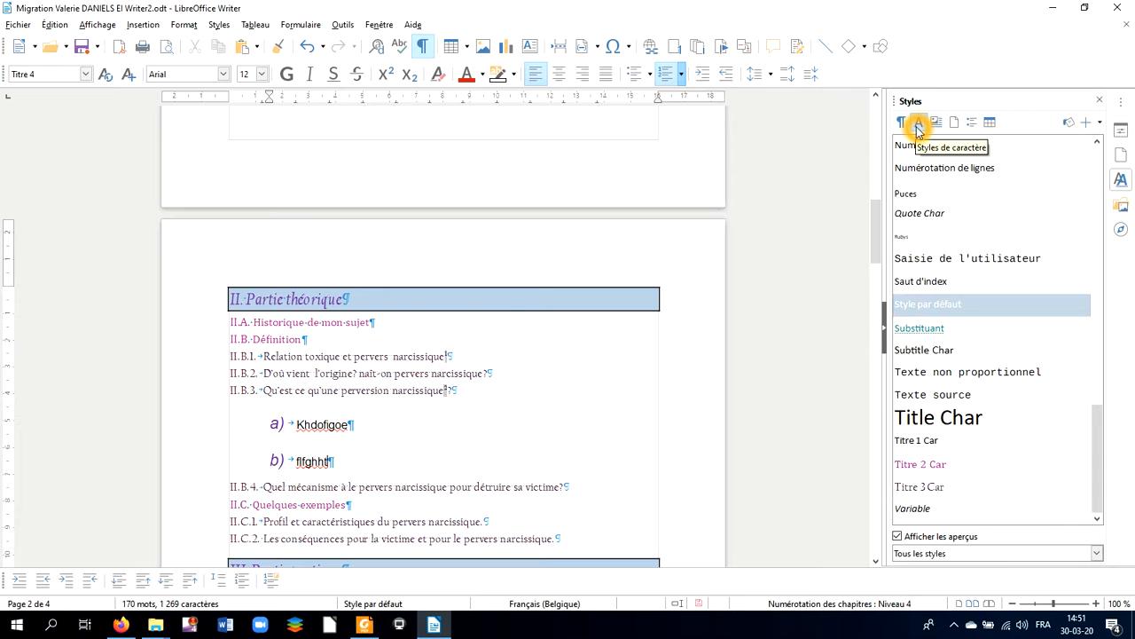
click(505, 427)
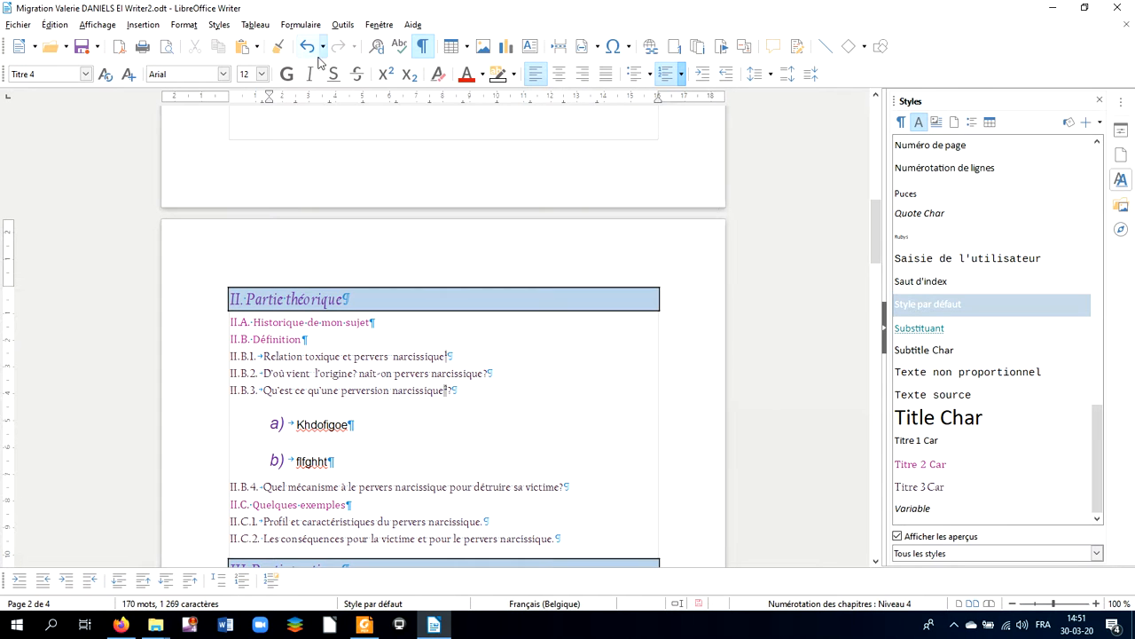
Examine the chapter numbering settings to see which character style is assigned to each of levels 1 to 4
click(343, 25)
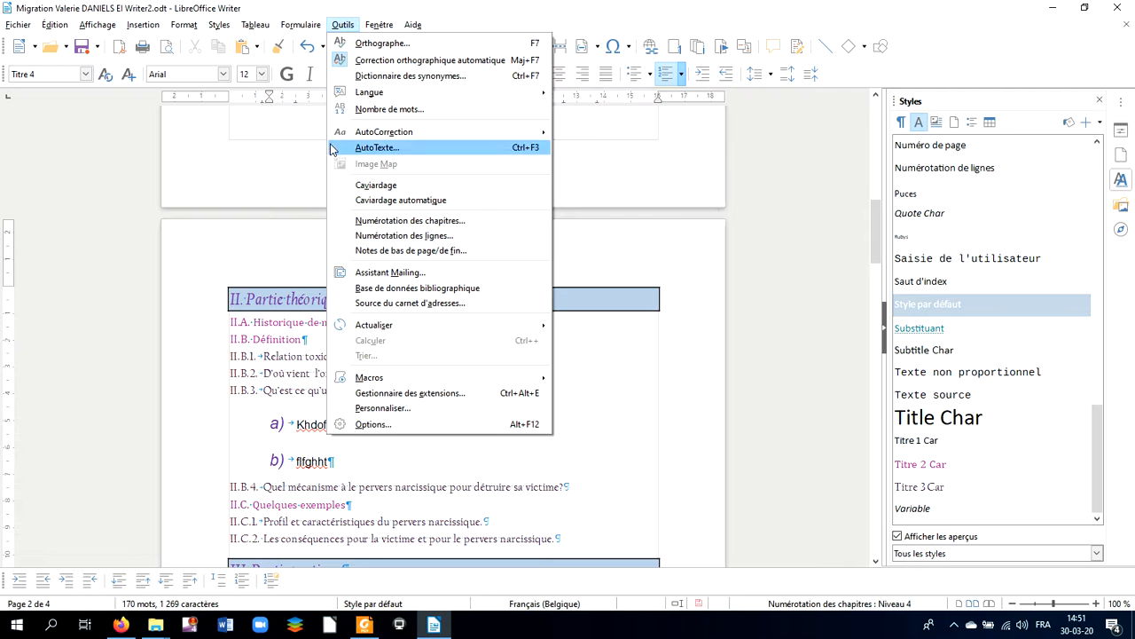
click(369, 227)
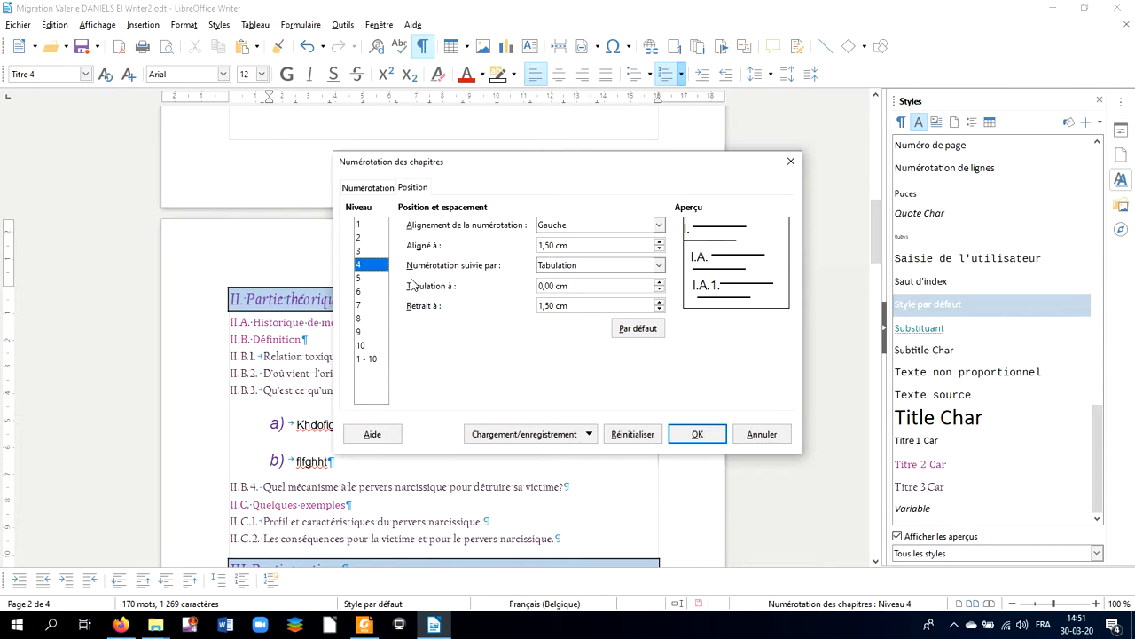
click(373, 188)
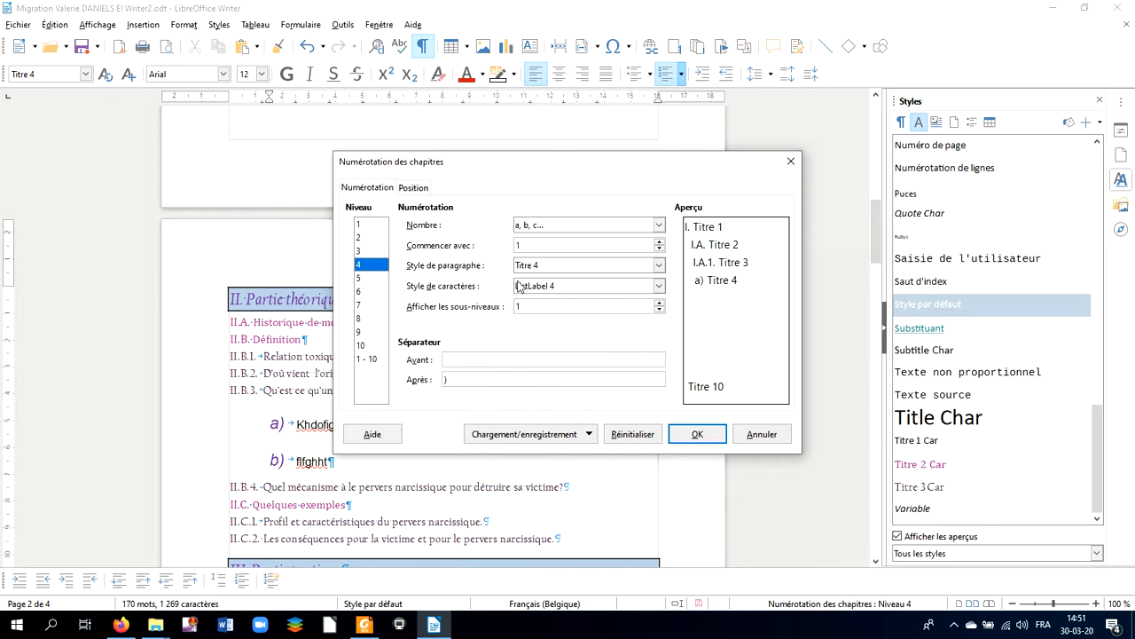
click(370, 253)
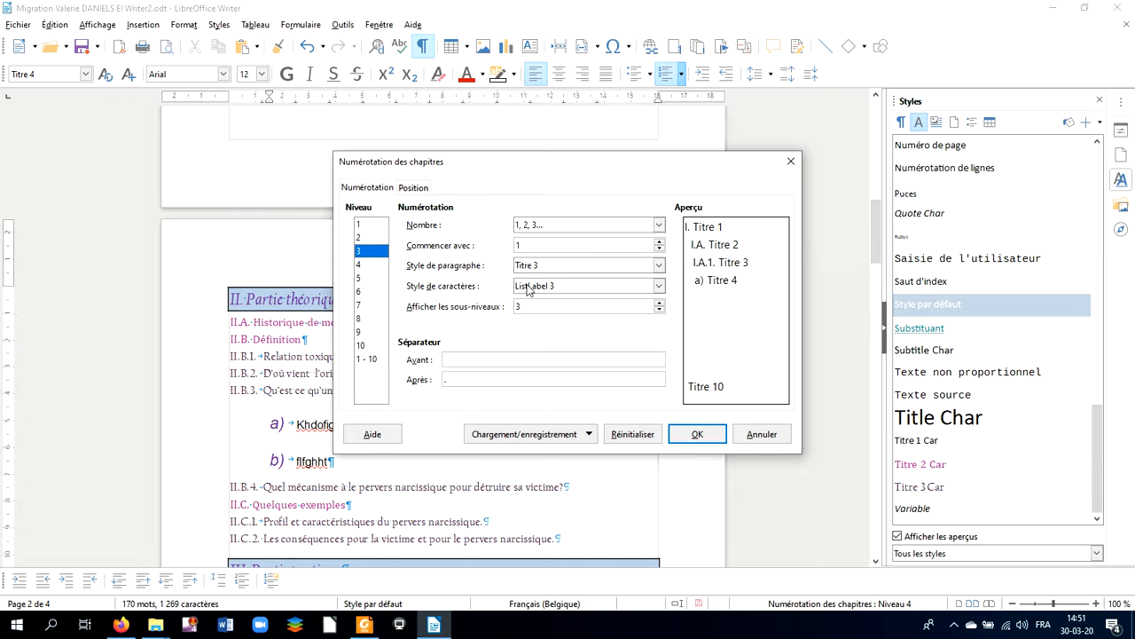
click(365, 237)
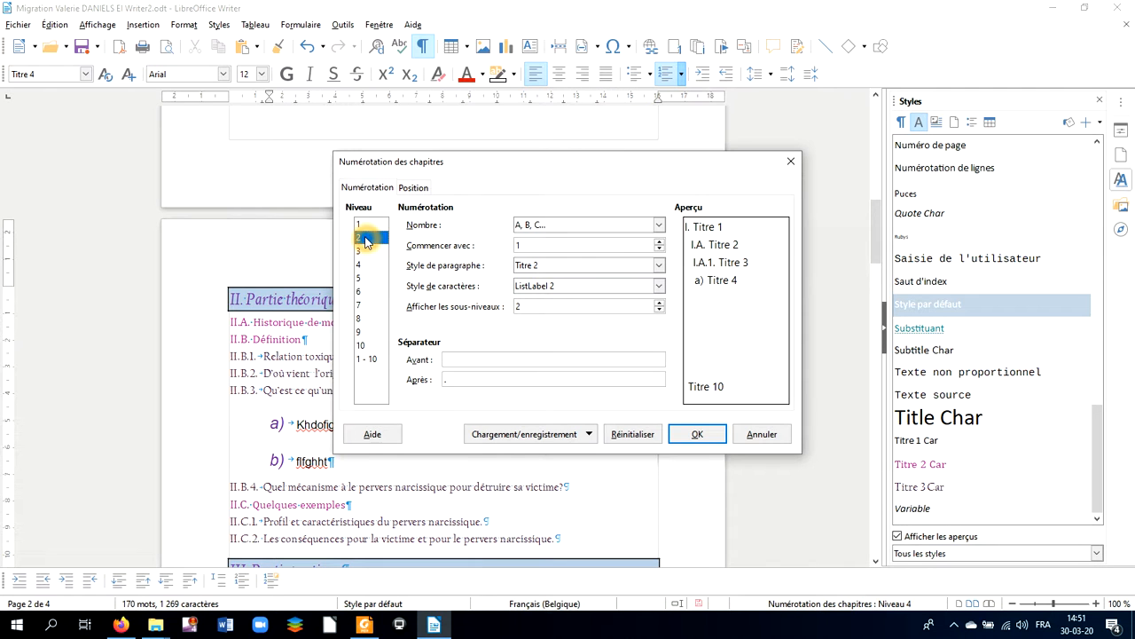
click(366, 224)
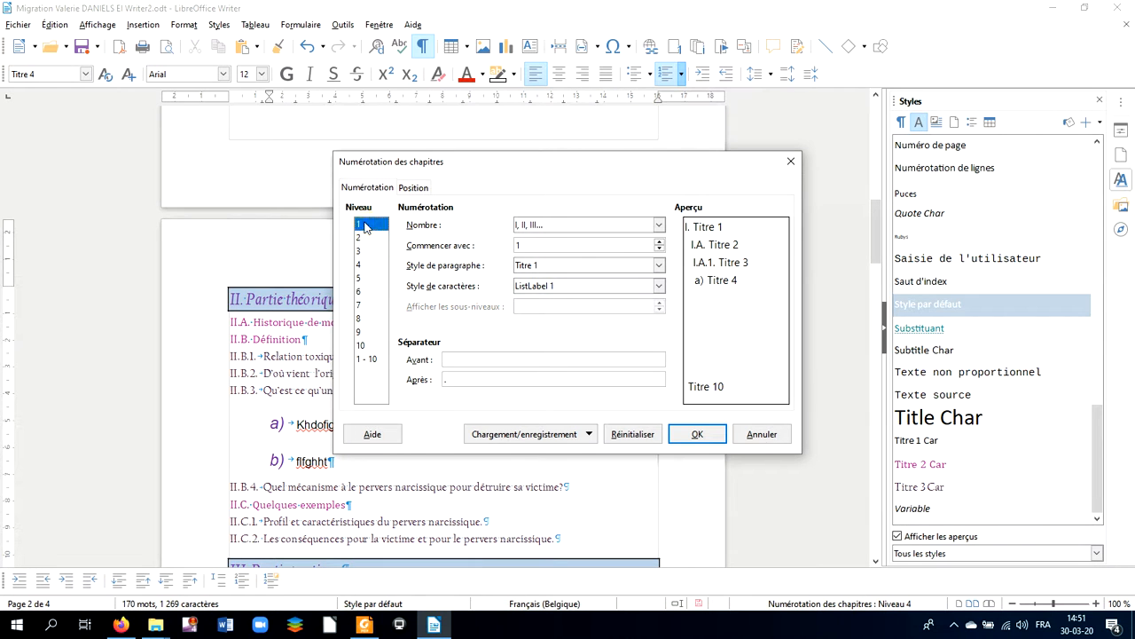
click(366, 266)
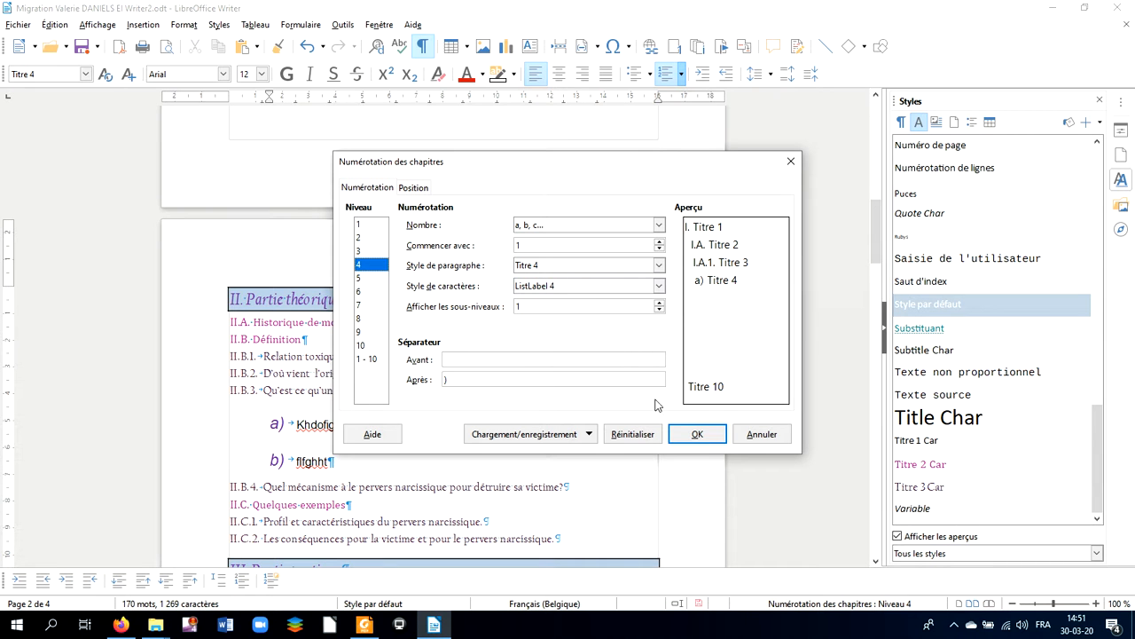
click(698, 433)
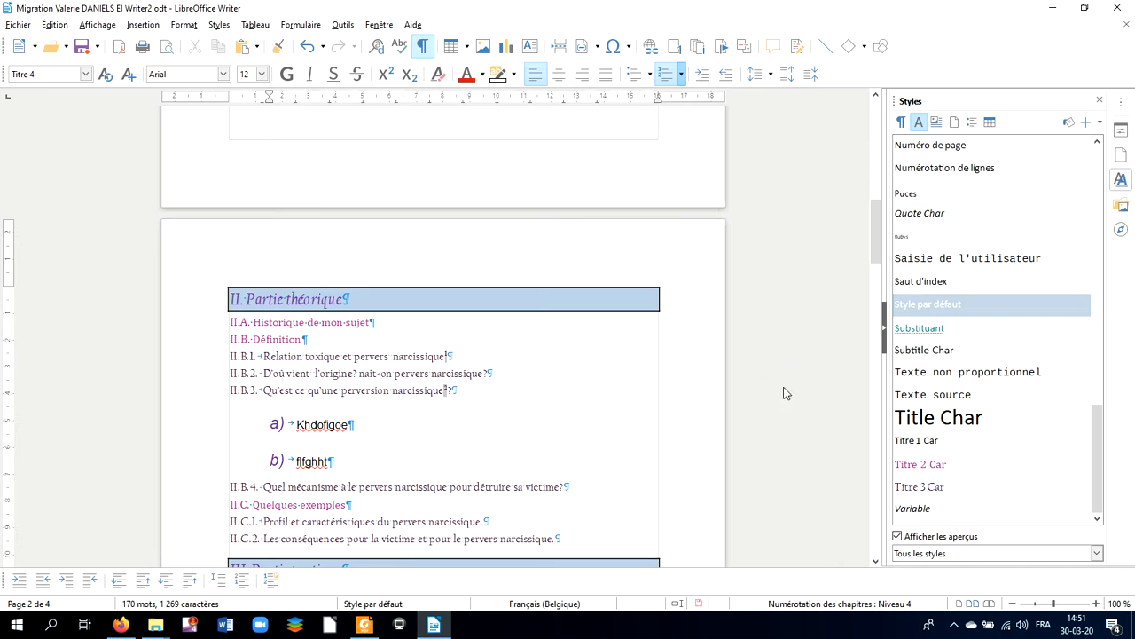
Locate the character style ListLabel 4 in the style list and open it for modification
click(928, 319)
click(324, 424)
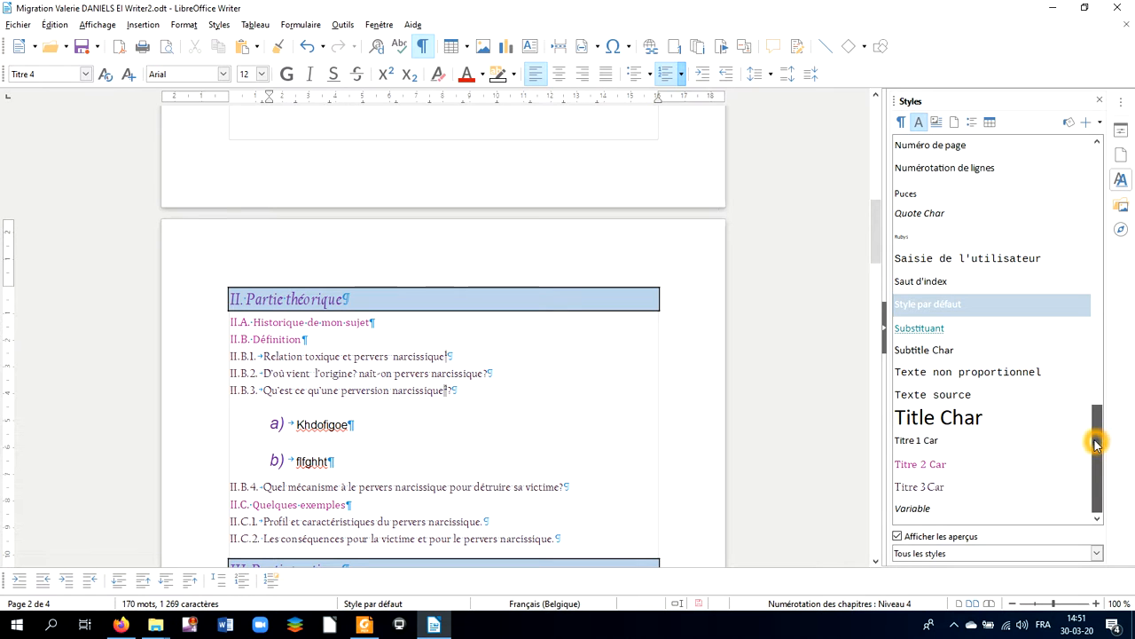
scroll(1096, 444, up, 10)
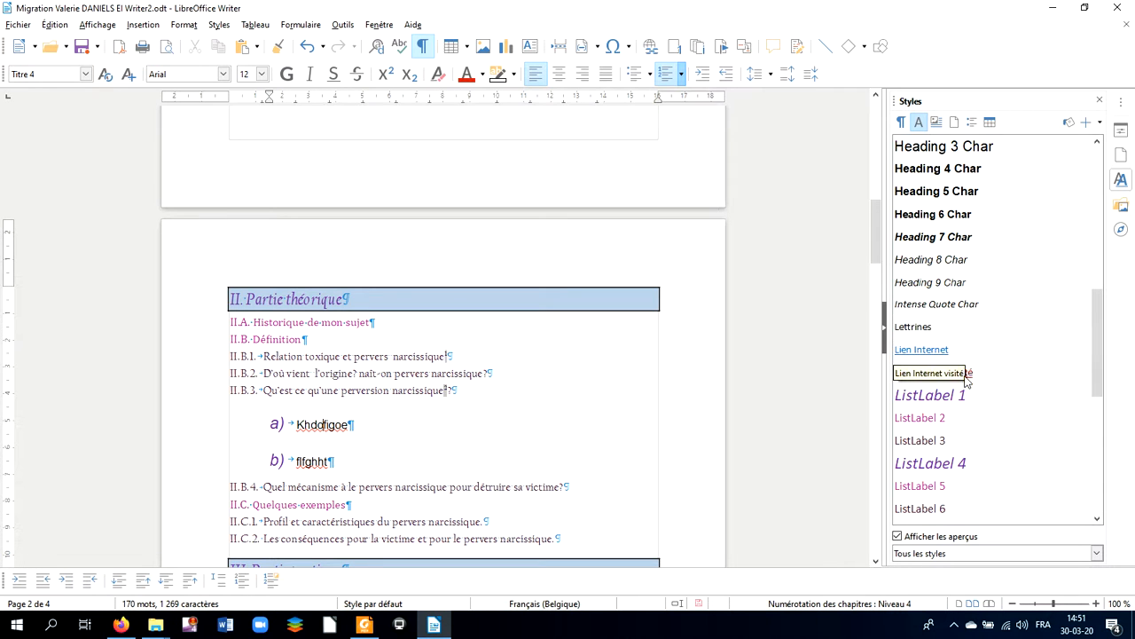
scroll(952, 483, down, 1)
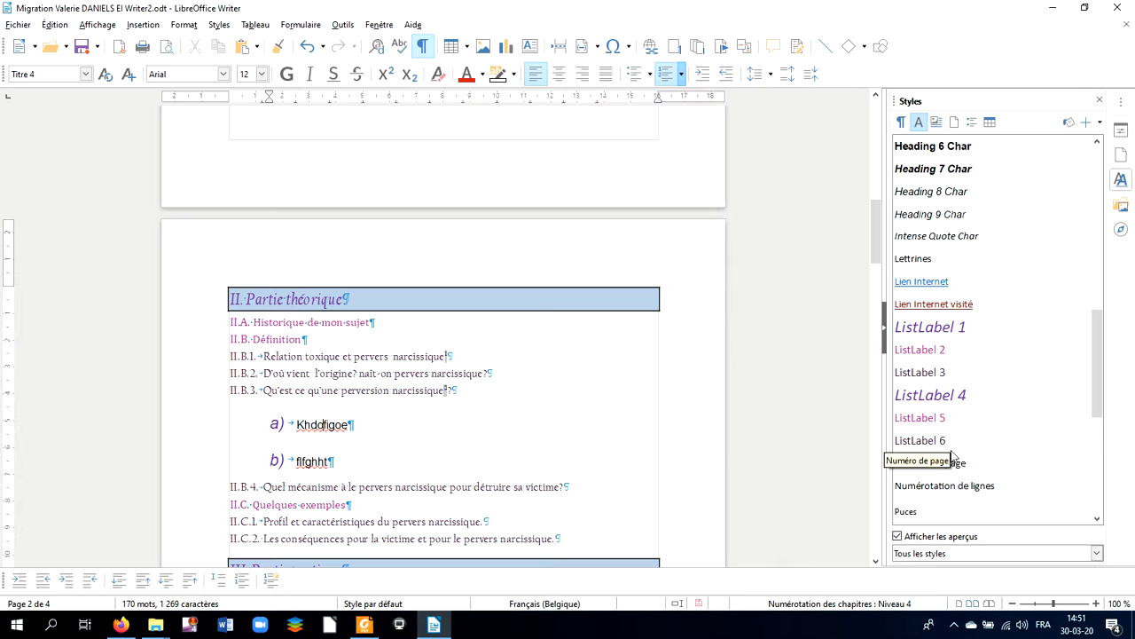
click(950, 399)
double_click(952, 400)
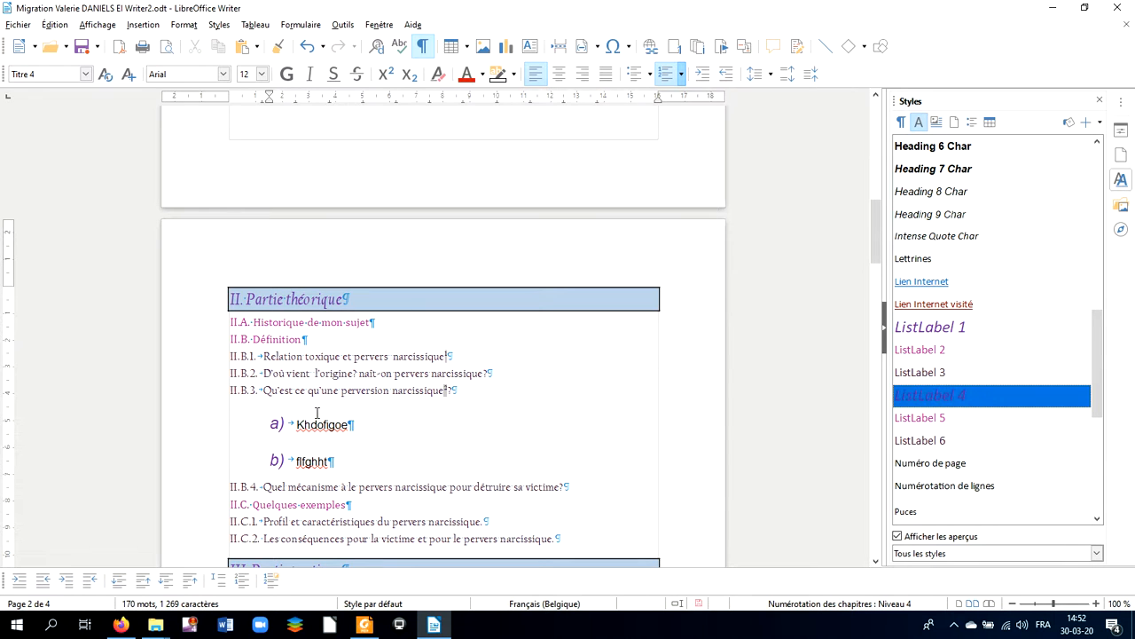
click(924, 401)
click(971, 400)
click(964, 401)
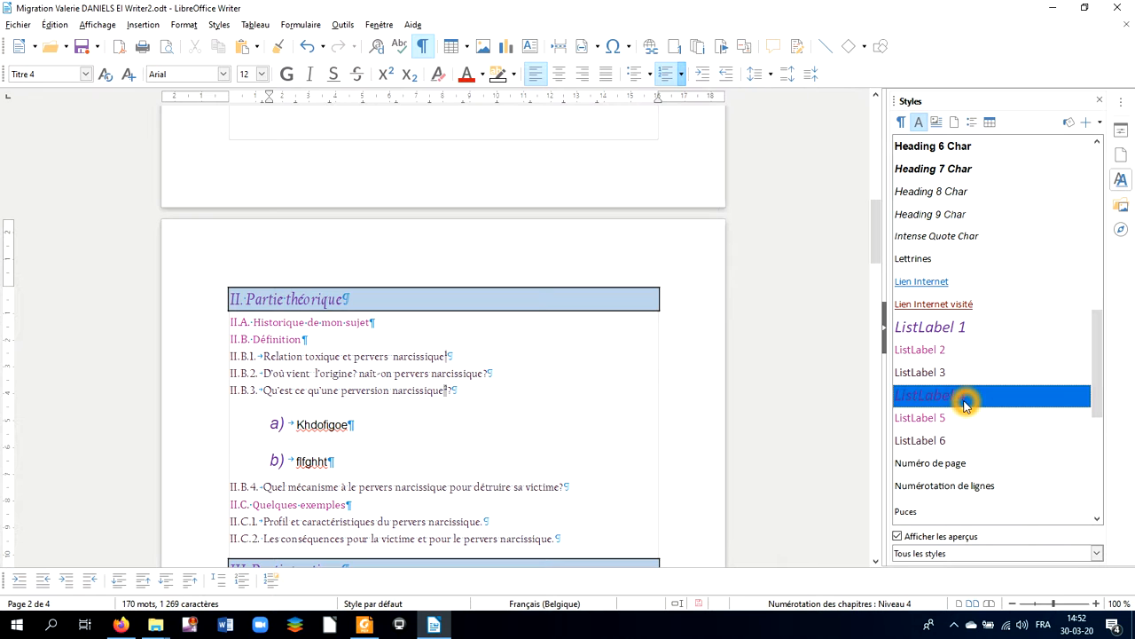
right_click(966, 404)
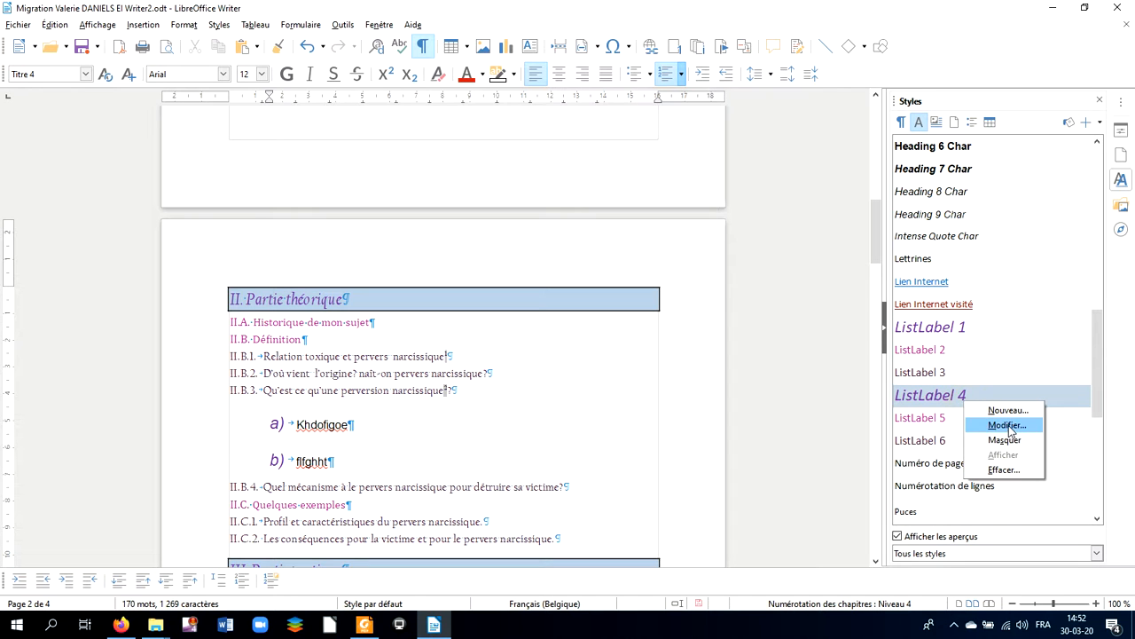
click(1008, 424)
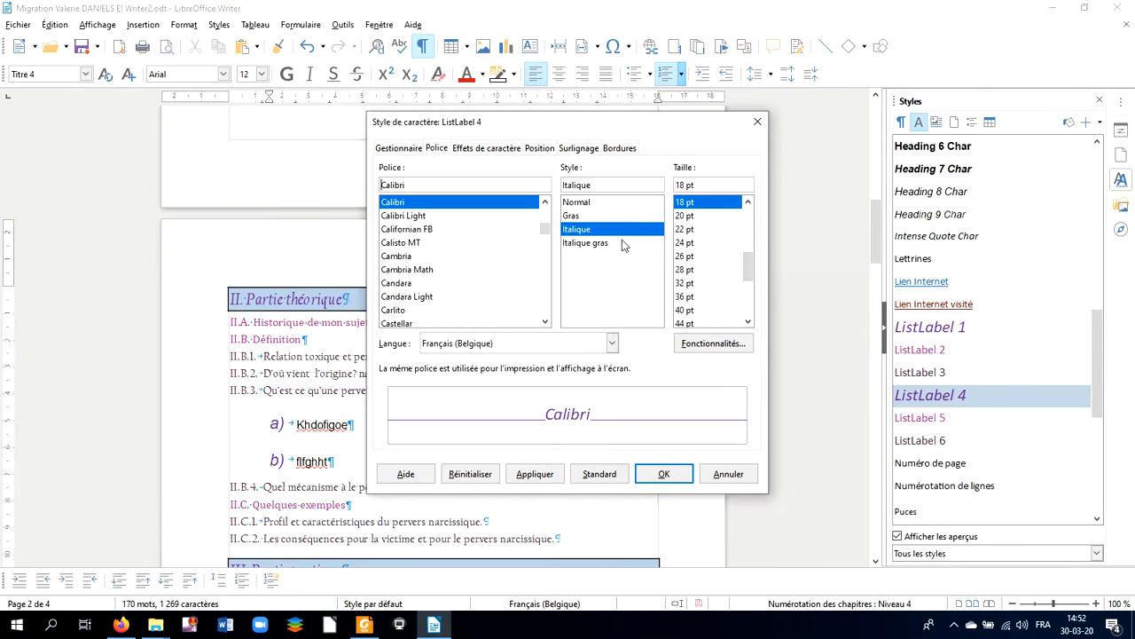
Set the ListLabel 4 character style to 13 pt with the Normal font style and apply the change
click(749, 202)
click(749, 202)
click(749, 202)
click(749, 202)
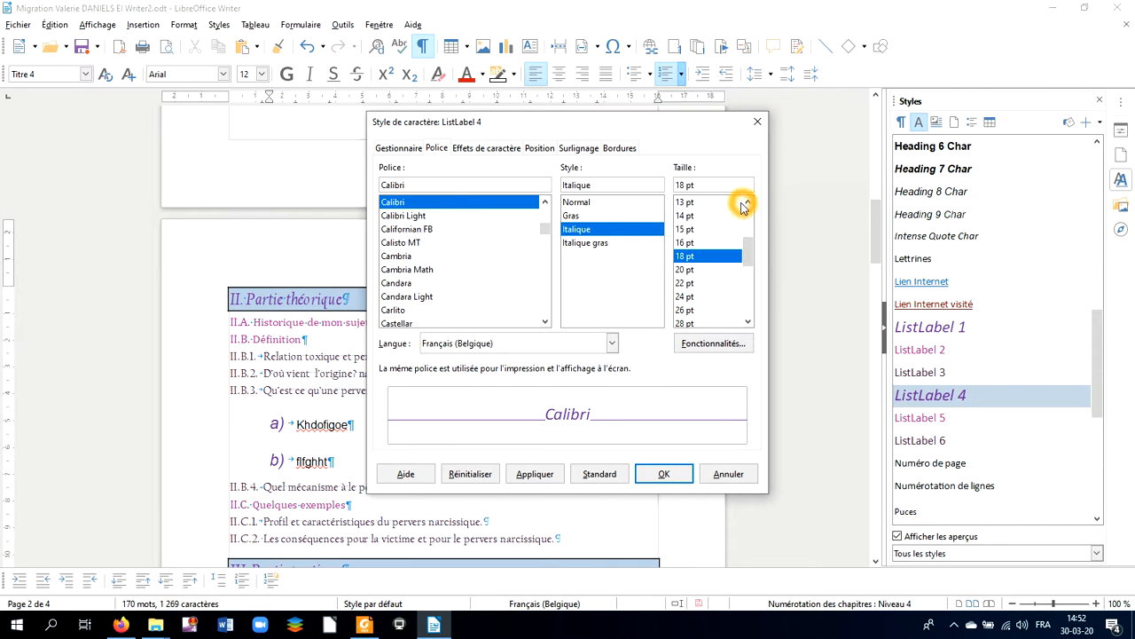
click(714, 205)
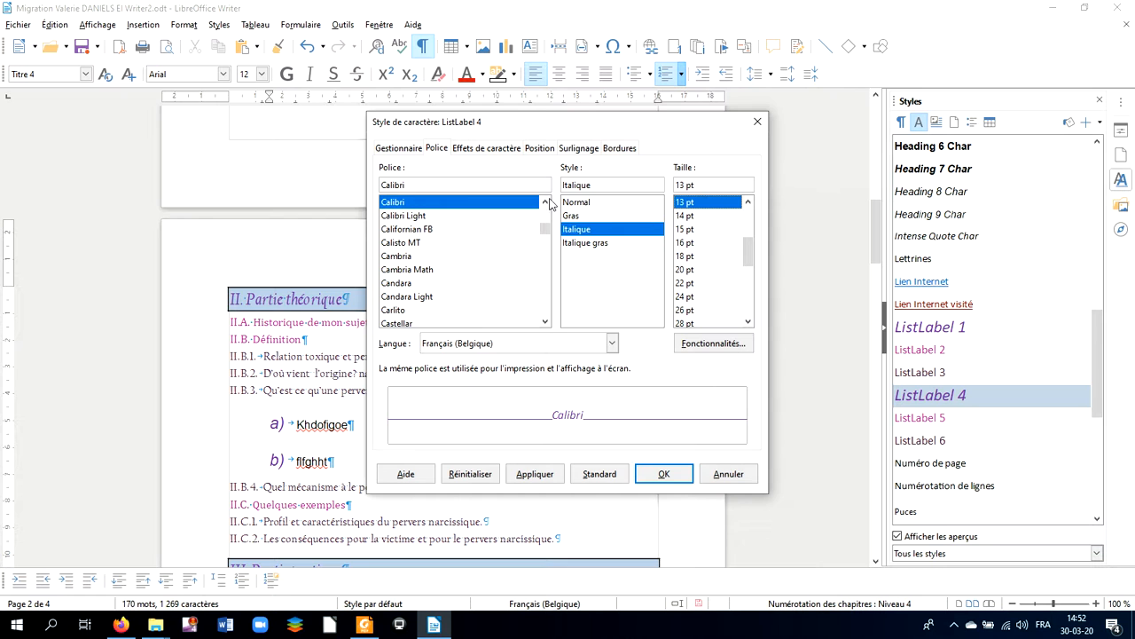
click(576, 203)
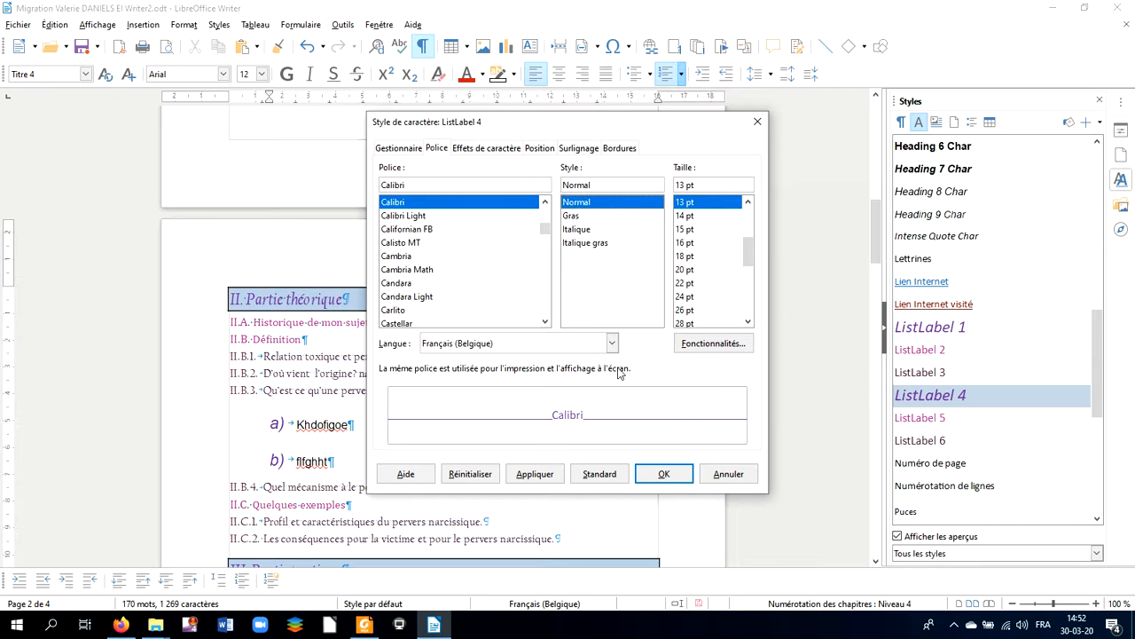
click(659, 476)
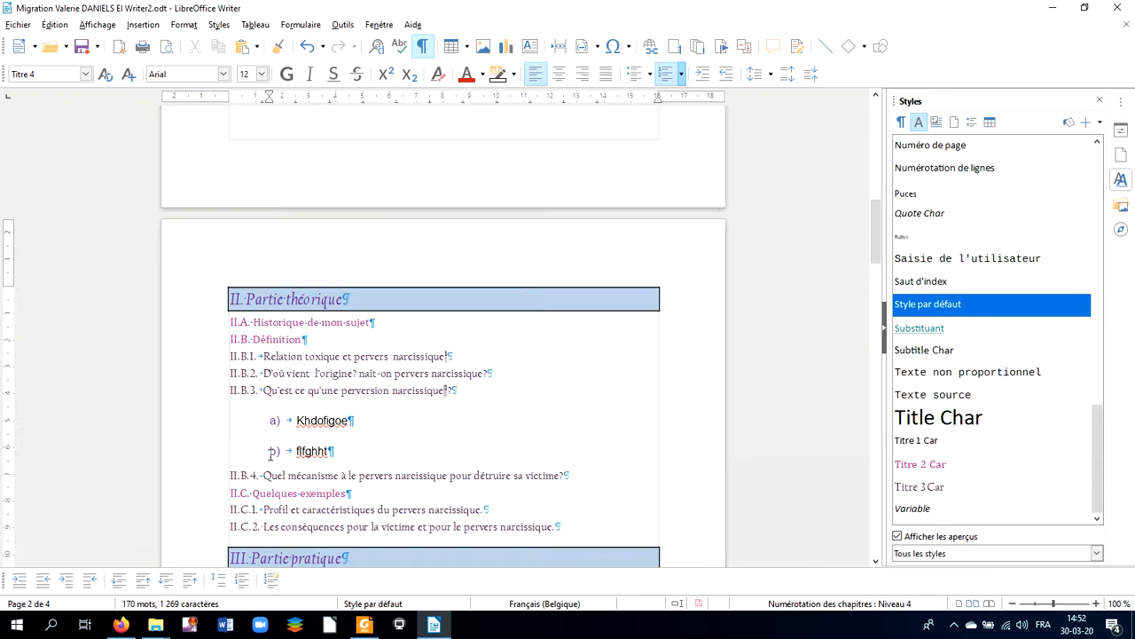
click(296, 436)
click(275, 424)
click(259, 433)
click(276, 431)
click(334, 414)
click(328, 420)
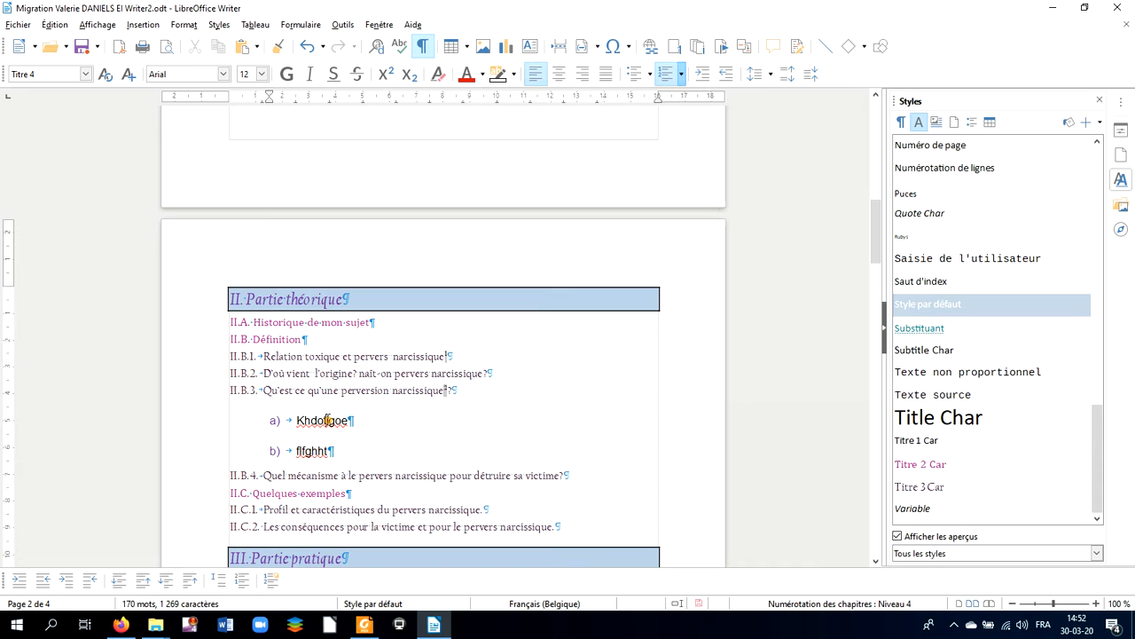
click(328, 421)
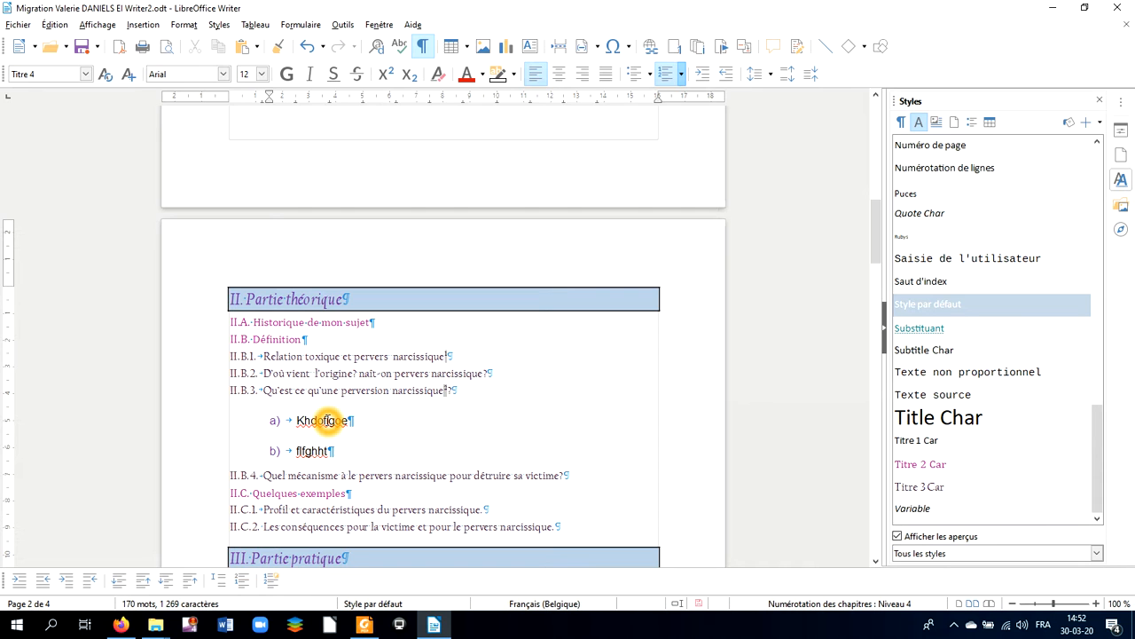